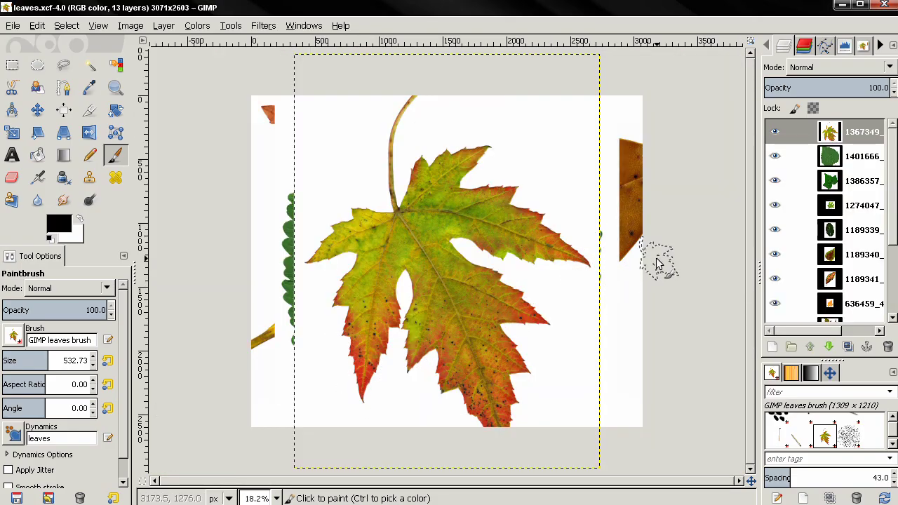
# - Fit the leaves.xcf canvas to all layers (4080x3772) and zoom out to view it
pyautogui.moveTo(896, 160)
pyautogui.mouseDown()
pyautogui.moveTo(896, 239)
pyautogui.moveTo(895, 160)
pyautogui.mouseUp()
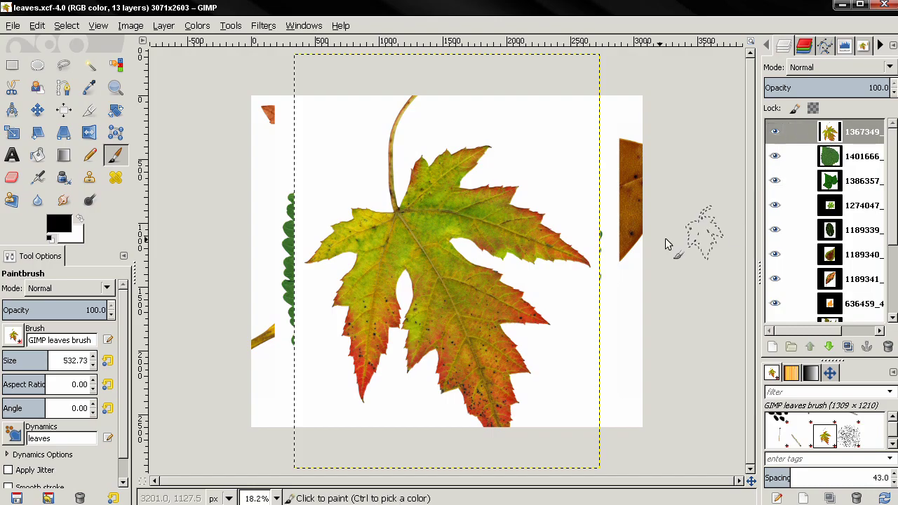
pyautogui.click(14, 26)
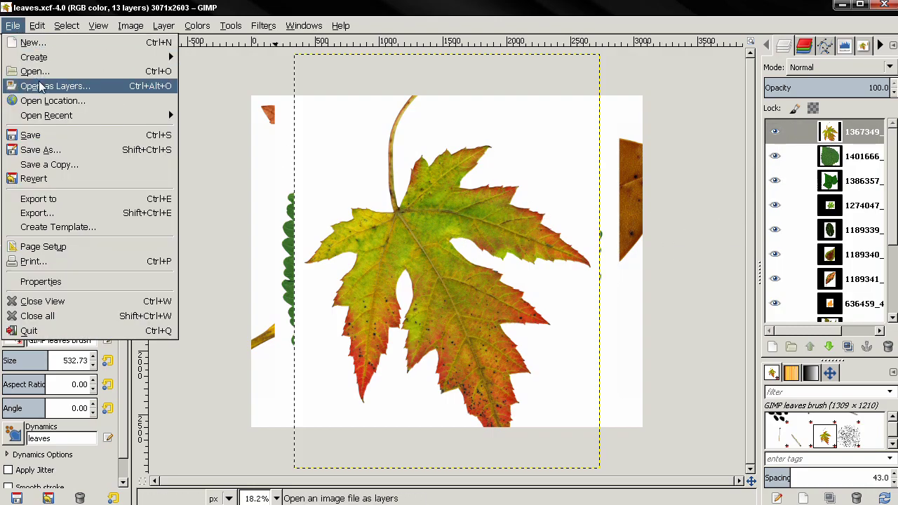
pyautogui.moveTo(249, 23)
pyautogui.press('Escape')
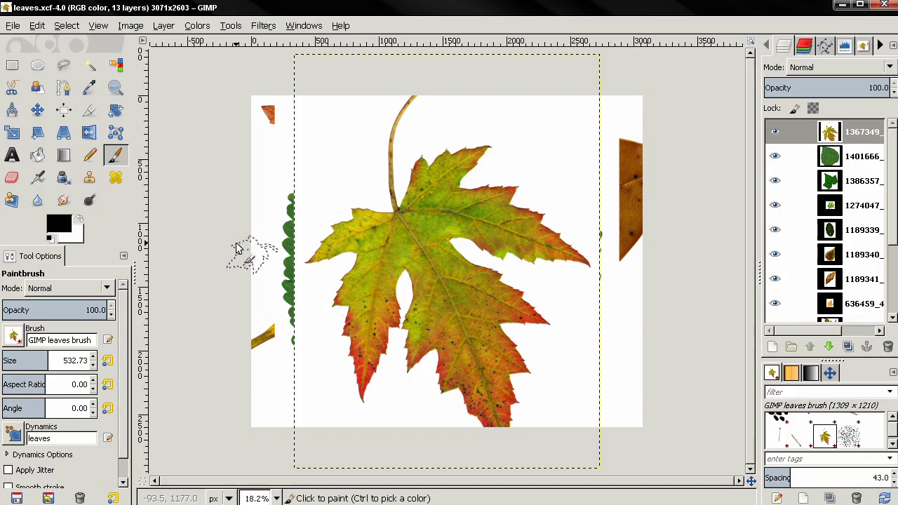
pyautogui.click(130, 27)
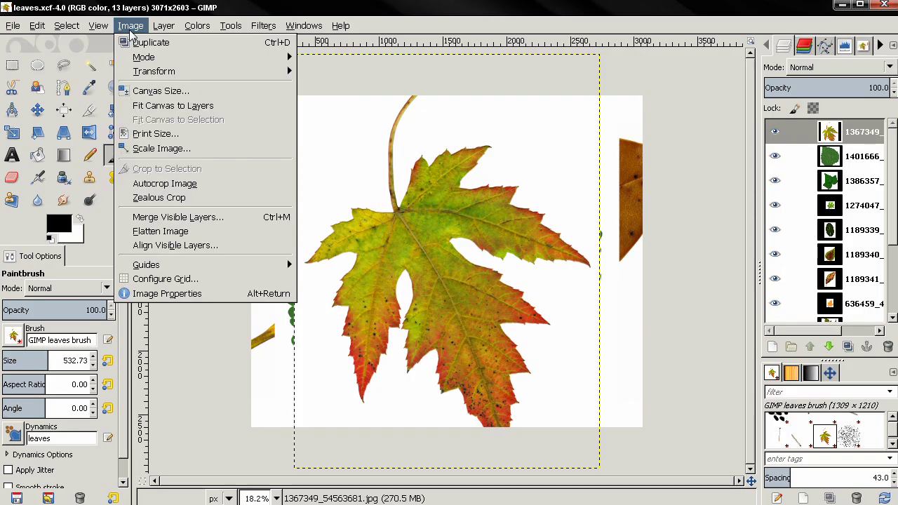
pyautogui.click(150, 107)
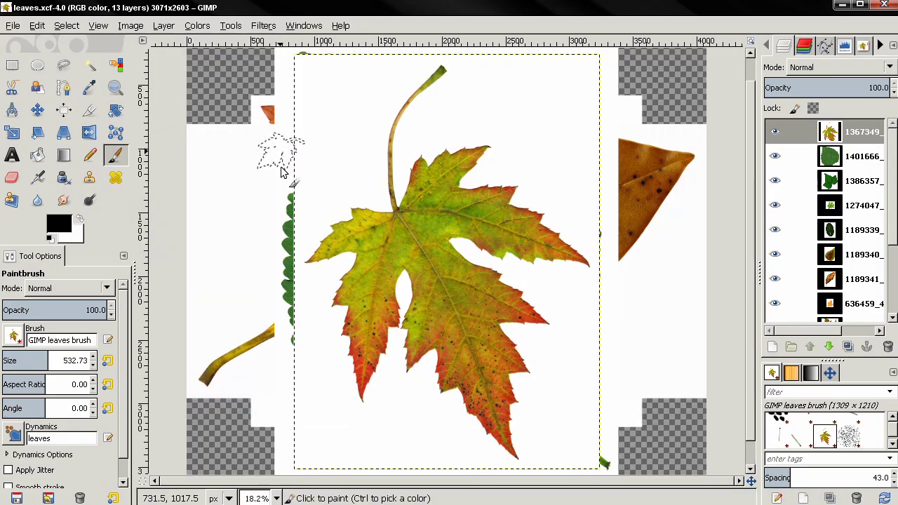
pyautogui.press('-')
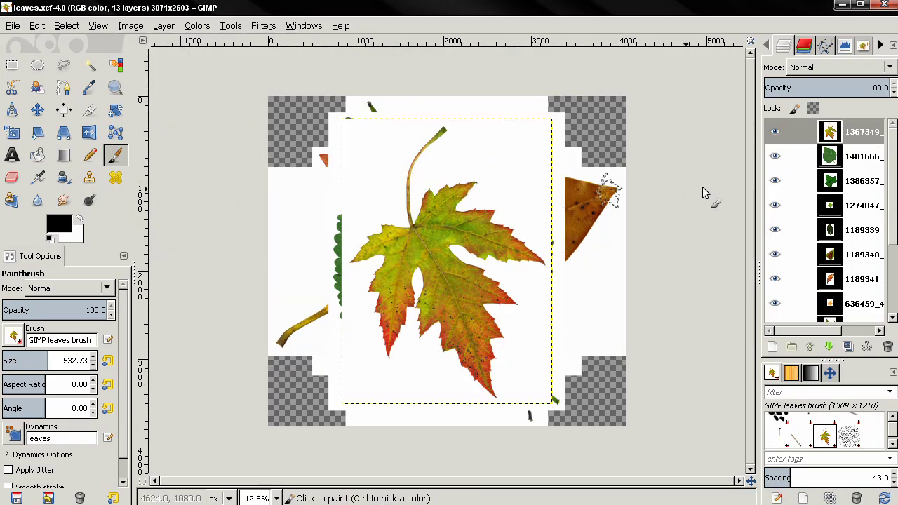
# - Show only leaf layer 1370123, add an alpha channel, and extend it to the 4080x3772 canvas
pyautogui.scroll(-3, 869, 295)
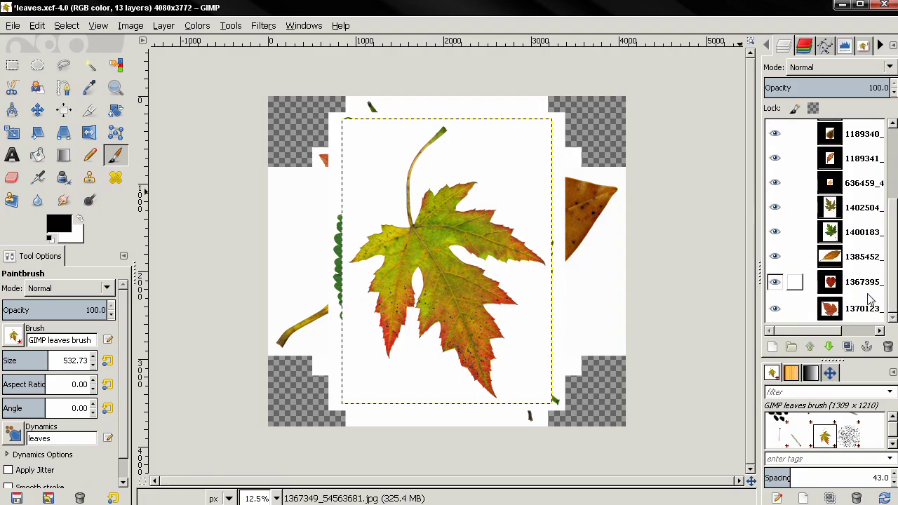
pyautogui.keyDown('shift'); pyautogui.click(775, 312); pyautogui.keyUp('shift')
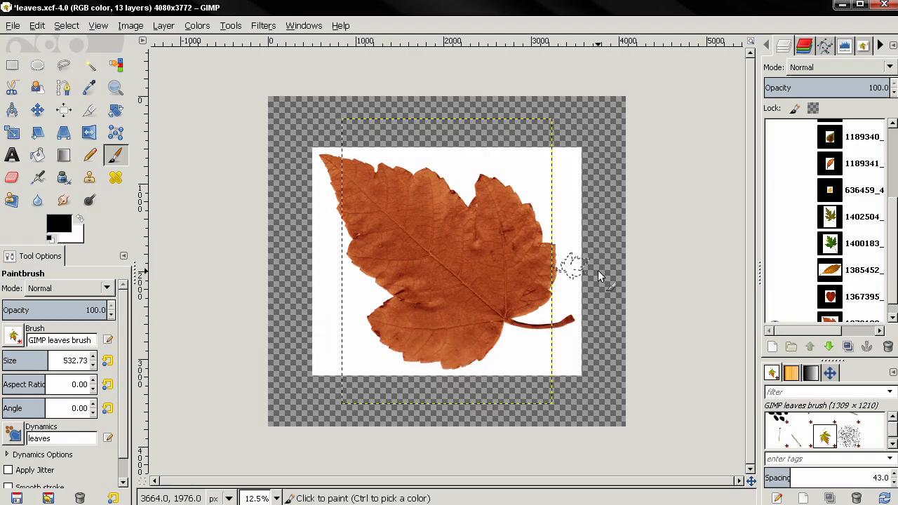
pyautogui.scroll(-1, 848, 316)
pyautogui.click(845, 315)
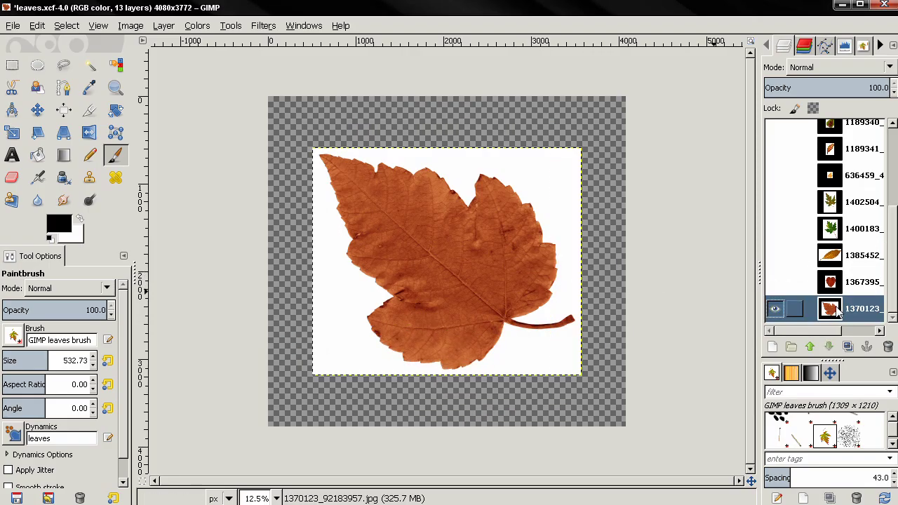
pyautogui.rightClick(835, 313)
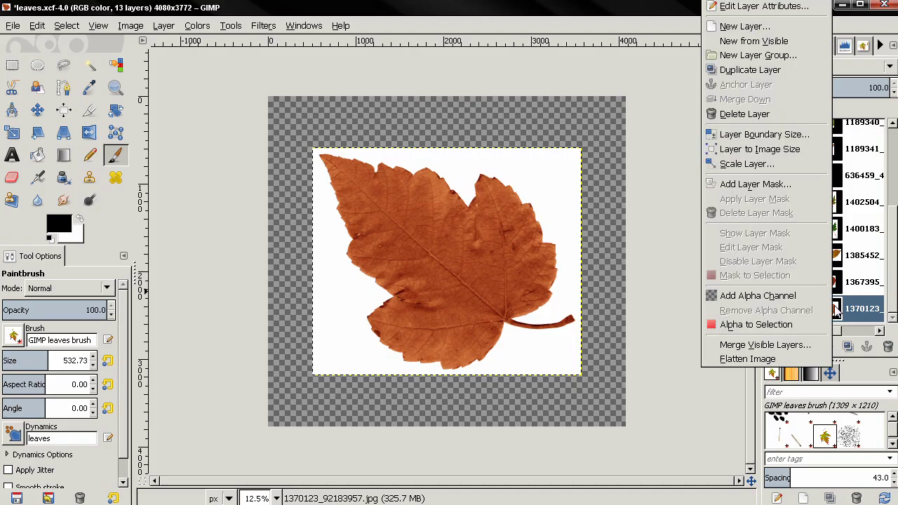
pyautogui.click(794, 295)
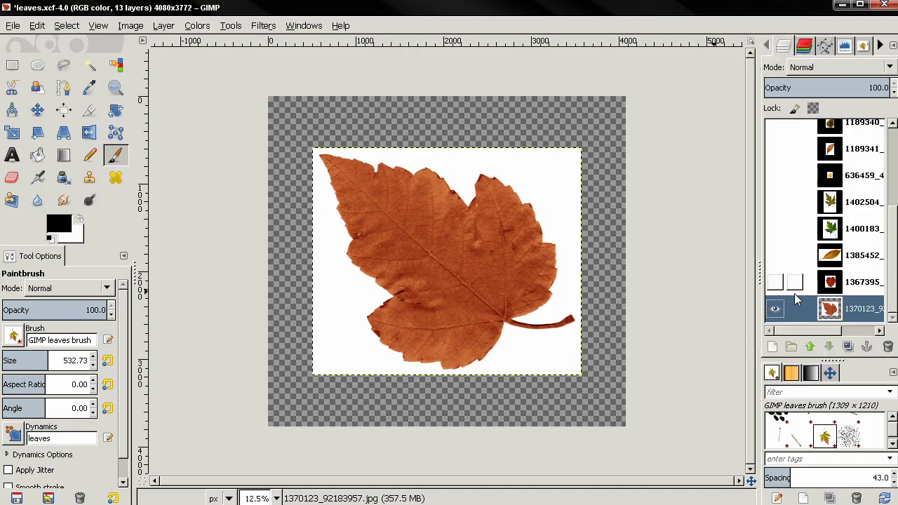
pyautogui.click(164, 26)
pyautogui.click(223, 231)
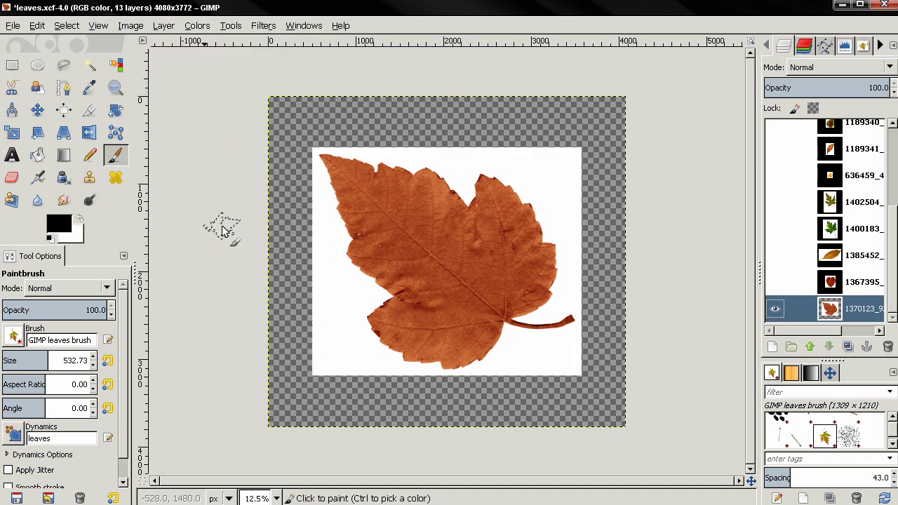
# - Fuzzy-select the white background around the brown leaf and grow the selection by 1 px
pyautogui.click(91, 66)
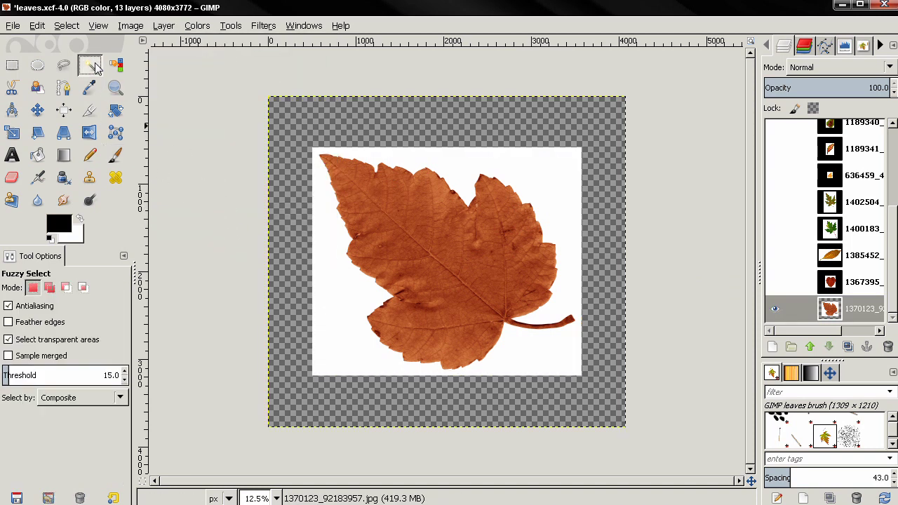
pyautogui.click(405, 155)
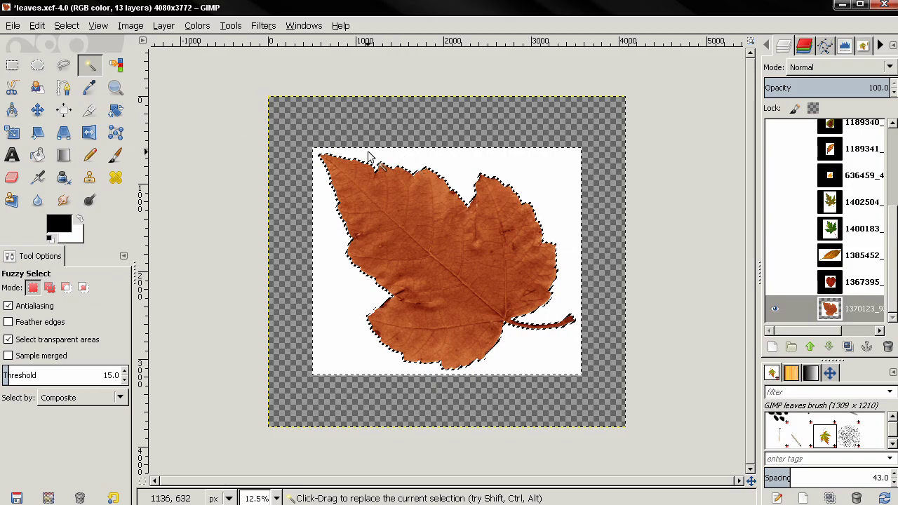
pyautogui.click(67, 25)
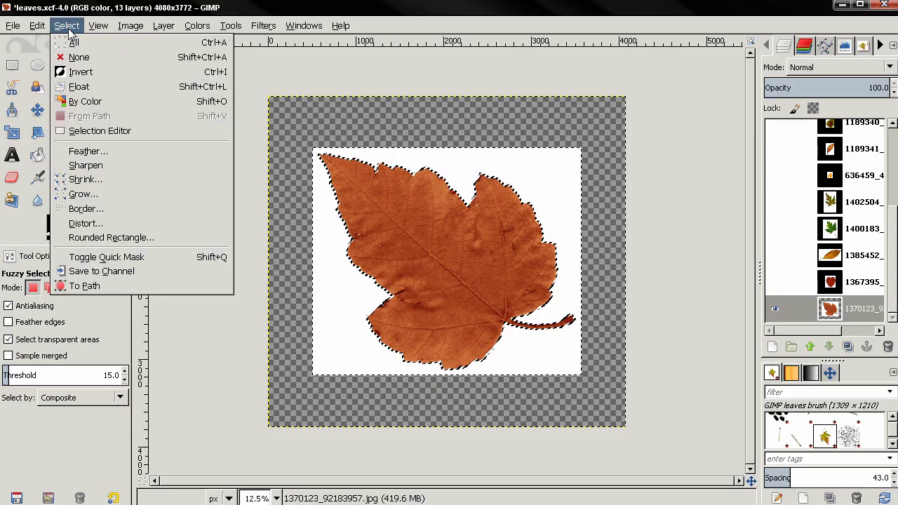
pyautogui.click(96, 194)
pyautogui.moveTo(51, 20); pyautogui.dragTo(173, 95)
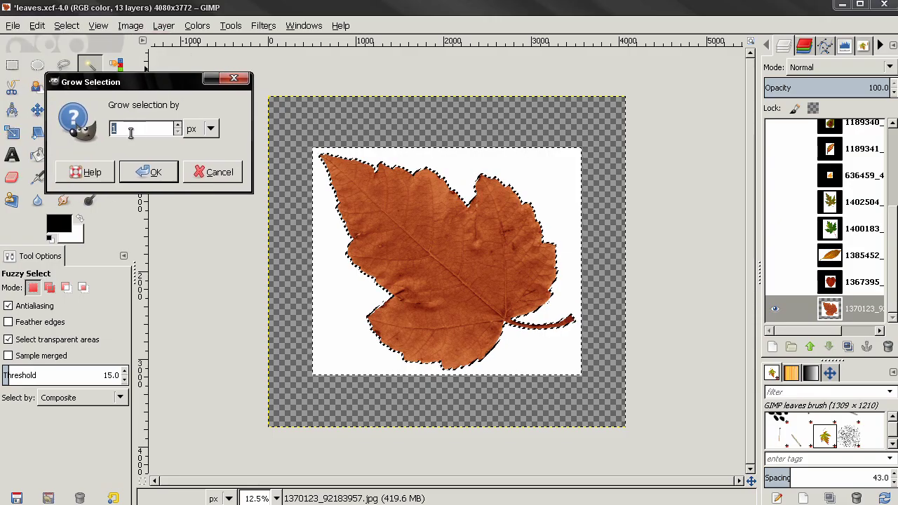
pyautogui.click(144, 173)
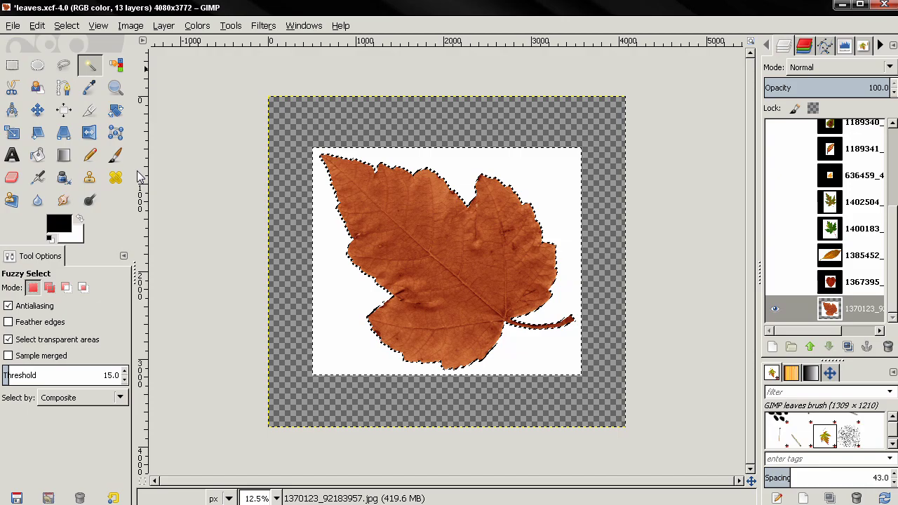
# - Feather the selection by 2 px, delete the background, and clear the selection
pyautogui.click(67, 26)
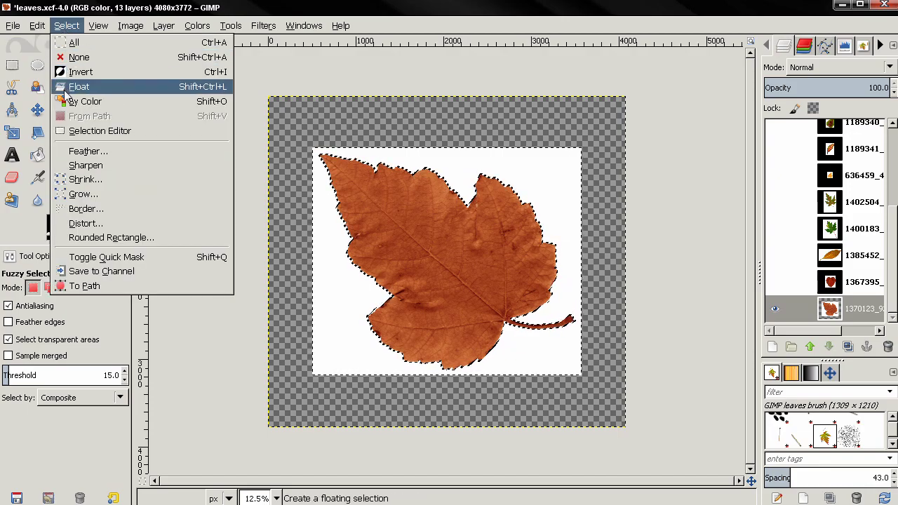
pyautogui.click(74, 151)
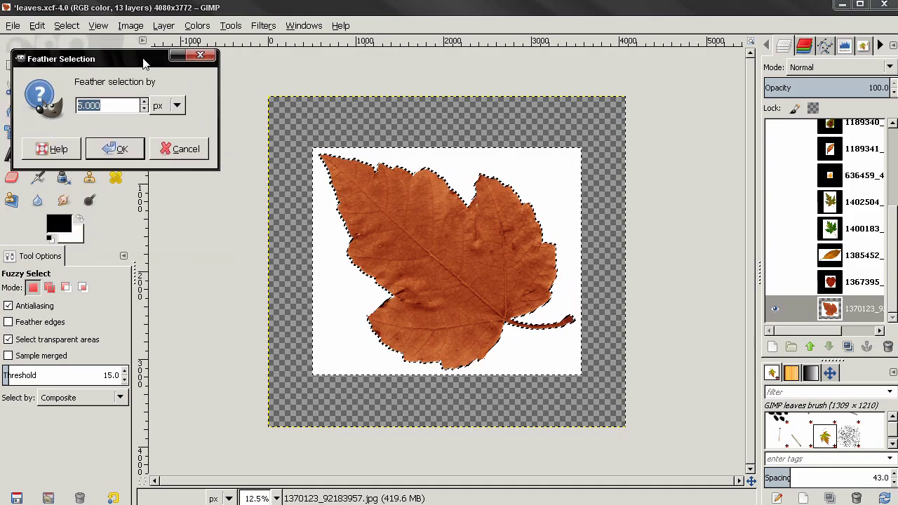
pyautogui.click(168, 114)
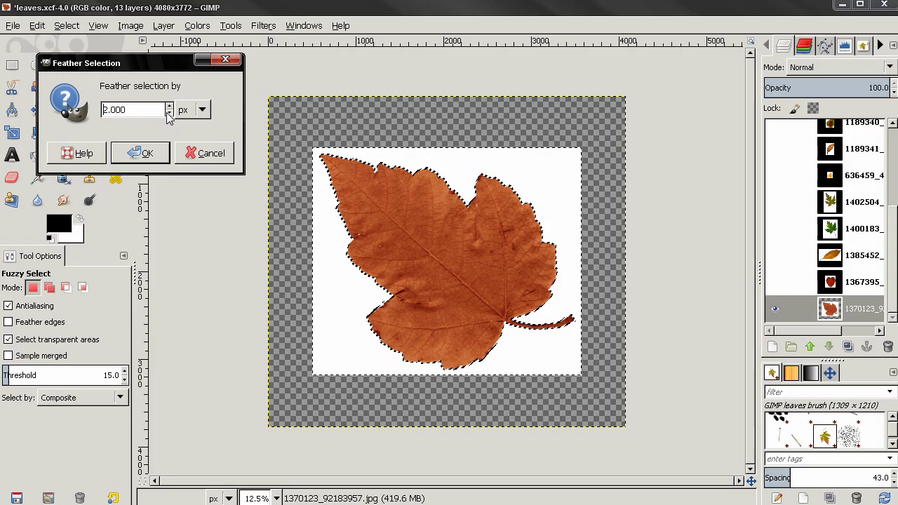
pyautogui.click(144, 154)
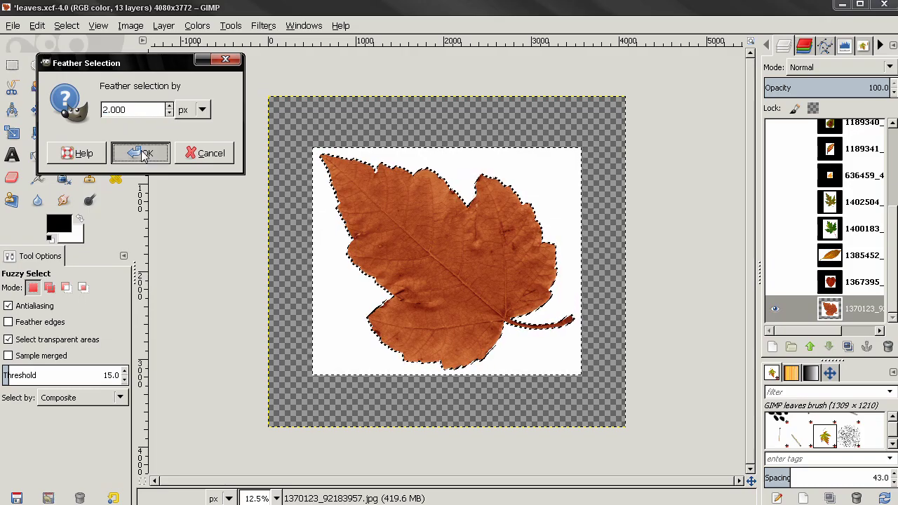
pyautogui.click(143, 154)
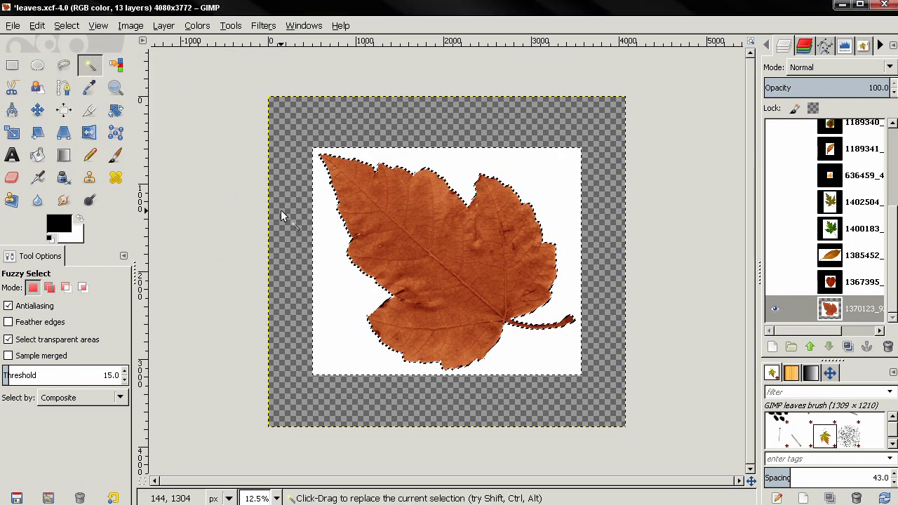
pyautogui.press('Delete')
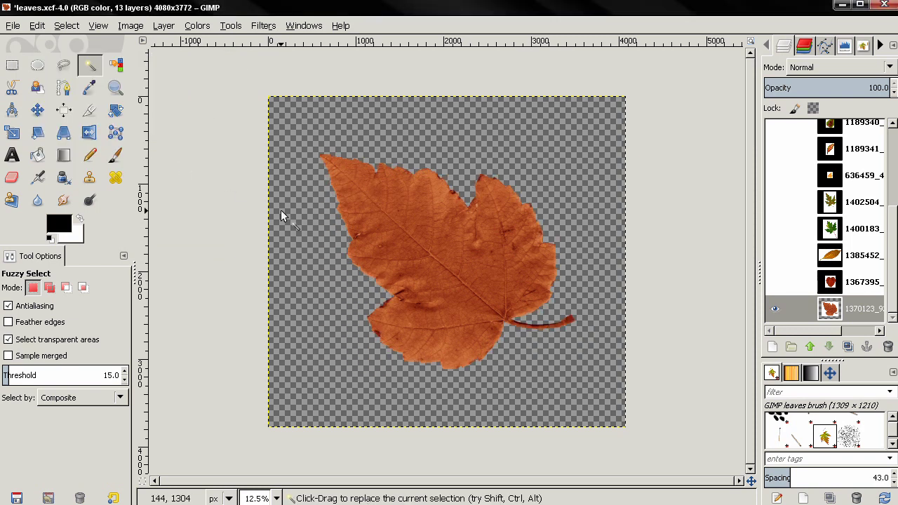
pyautogui.hotkey('ctrl', 'shift')
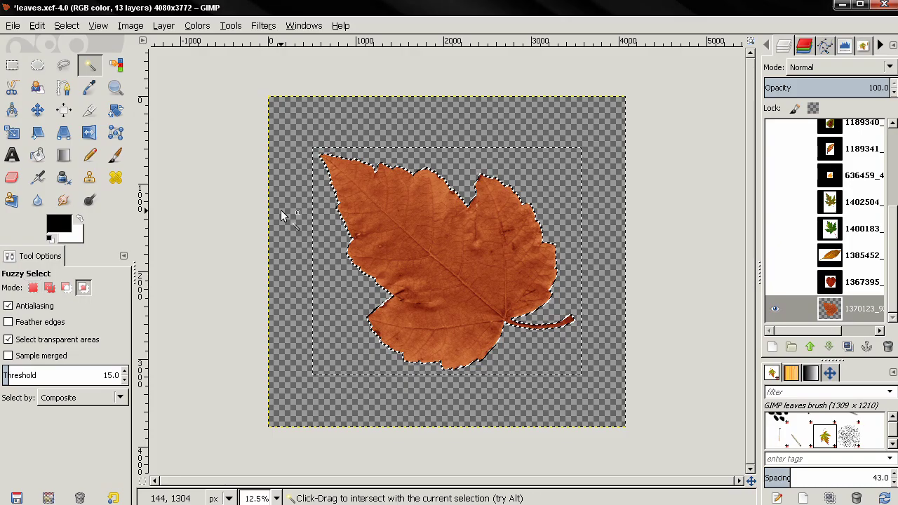
pyautogui.hotkey('ctrl', 'shift', 'a')
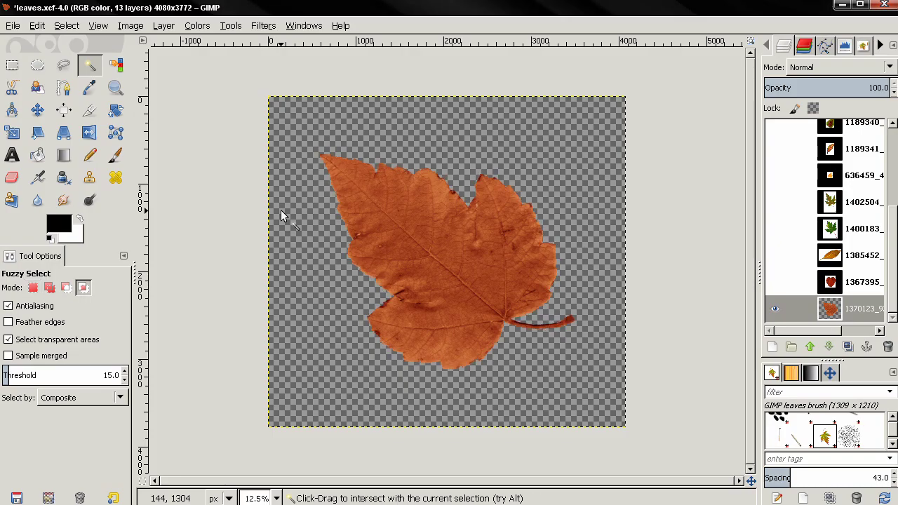
# - Select the heart leaf layer 1367395 and make it visible
pyautogui.click(70, 26)
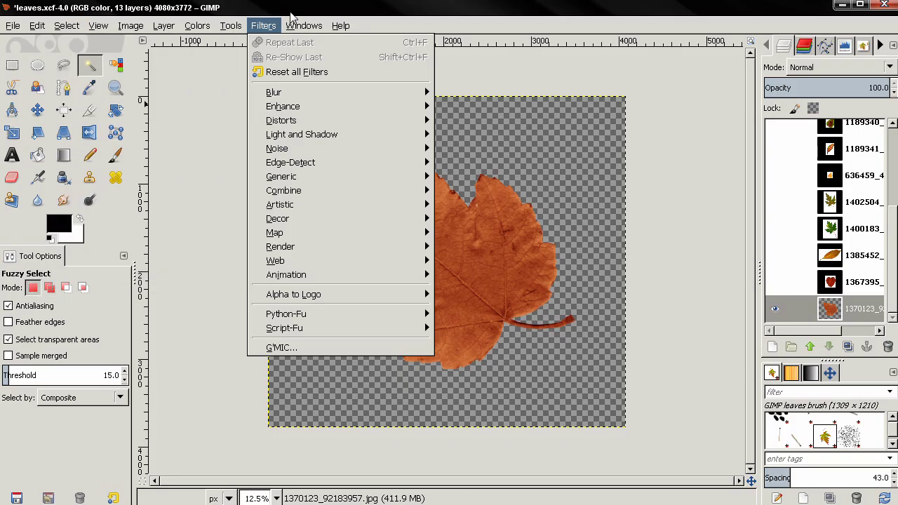
pyautogui.click(296, 19)
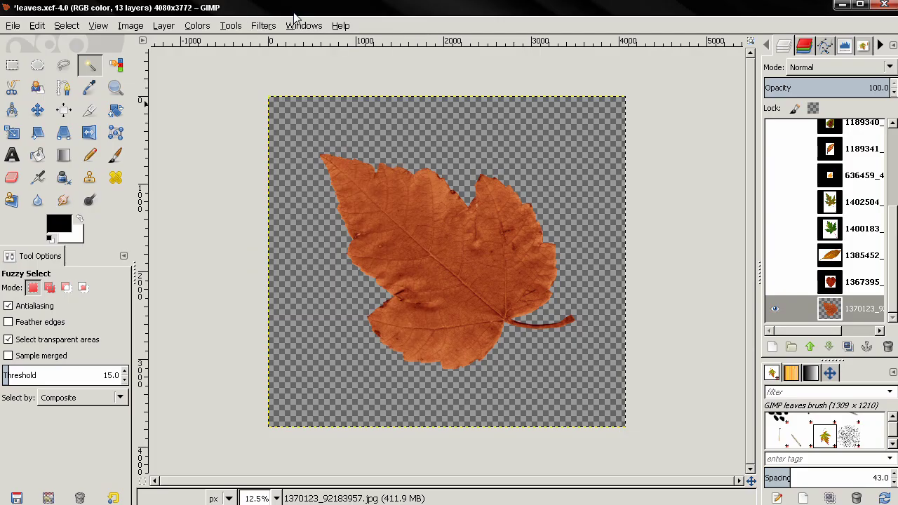
pyautogui.click(827, 290)
pyautogui.click(775, 283)
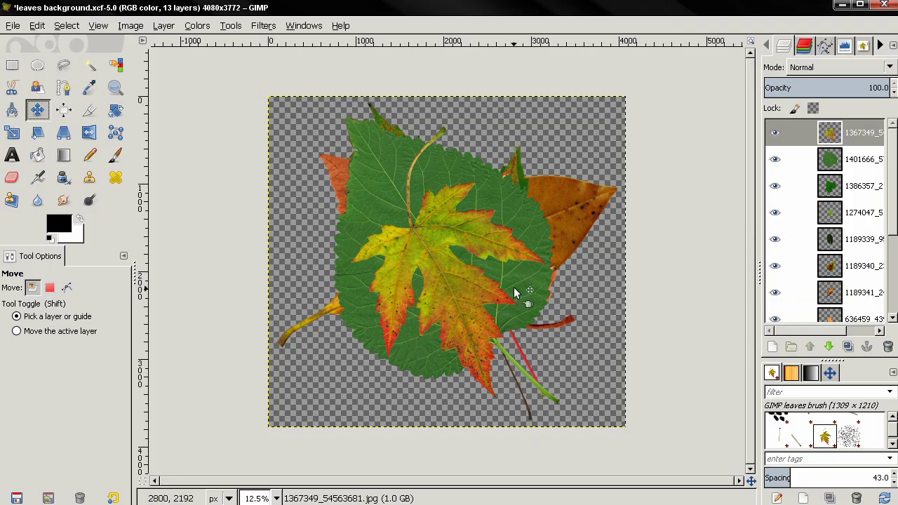
# - Link all leaf layers and scale them proportionally to about 1311×1212 pixels
pyautogui.keyDown('shift'); pyautogui.click(794, 135); pyautogui.keyUp('shift')
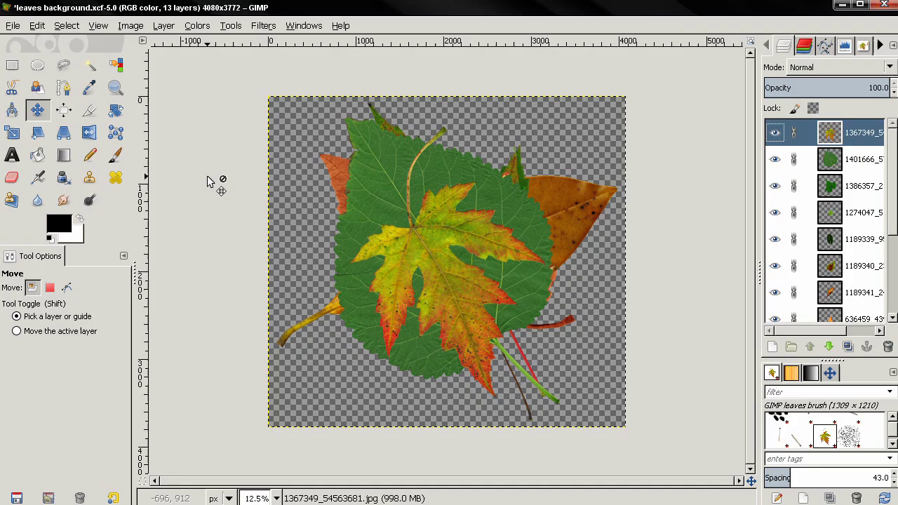
pyautogui.click(12, 132)
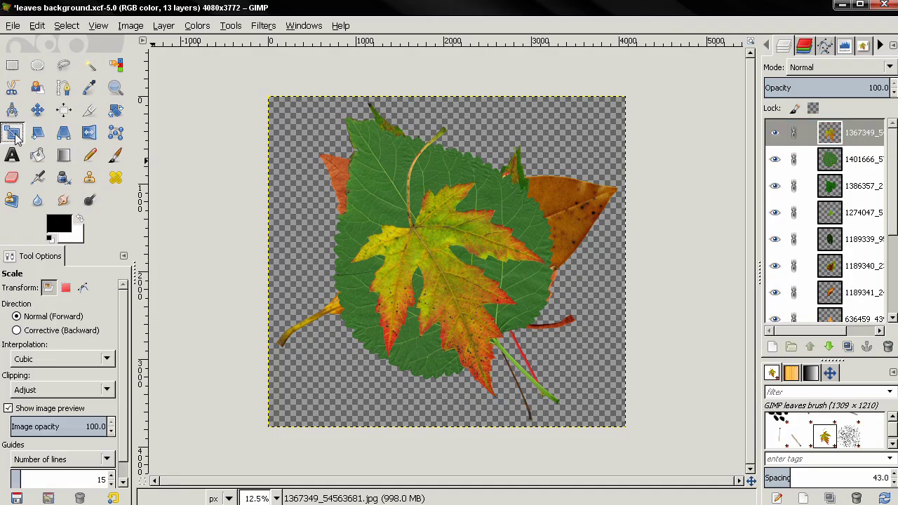
pyautogui.click(433, 222)
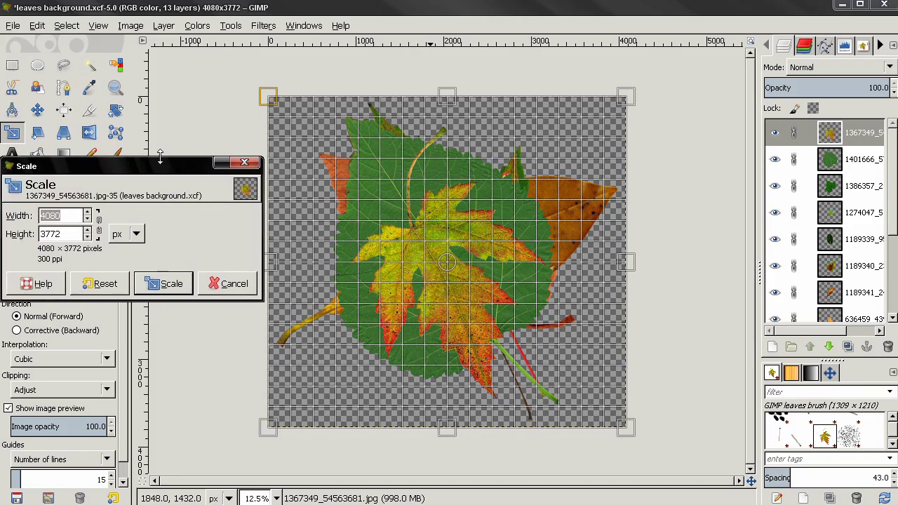
pyautogui.moveTo(155, 166); pyautogui.dragTo(218, 170)
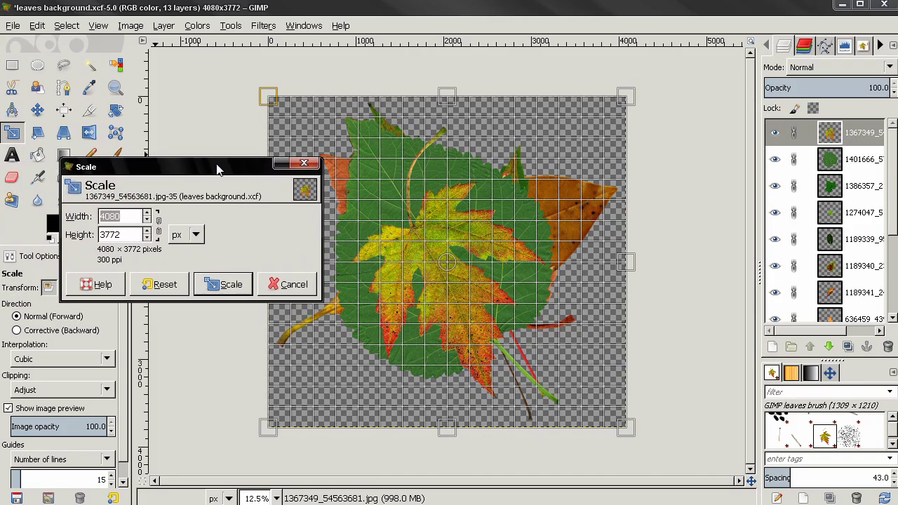
pyautogui.click(159, 223)
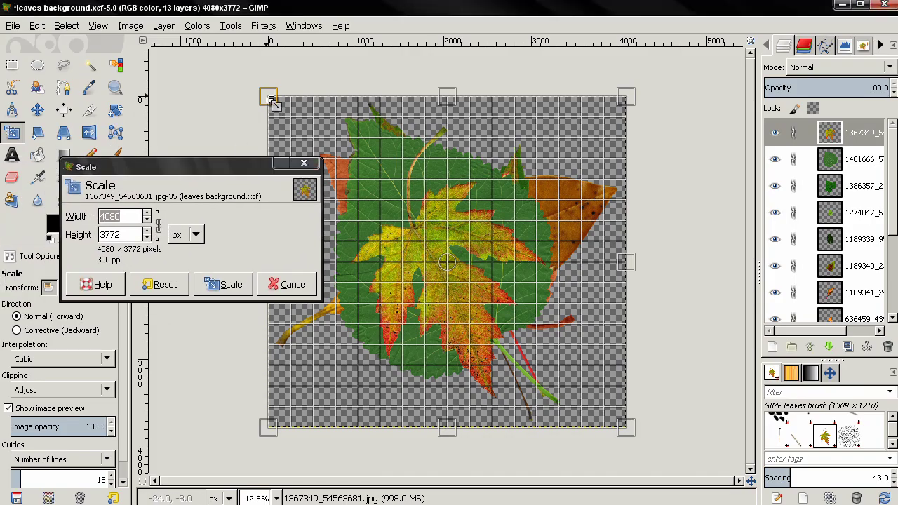
pyautogui.moveTo(272, 100); pyautogui.dragTo(457, 288)
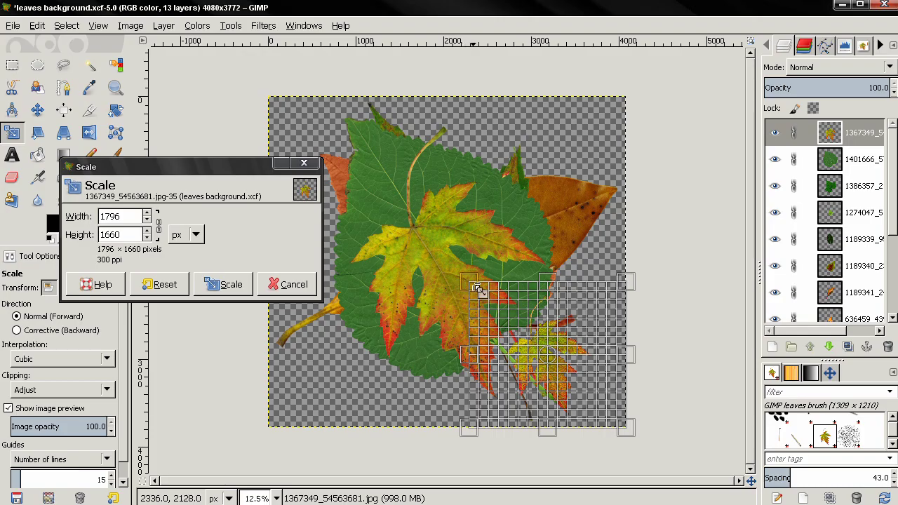
pyautogui.moveTo(475, 288); pyautogui.dragTo(526, 325)
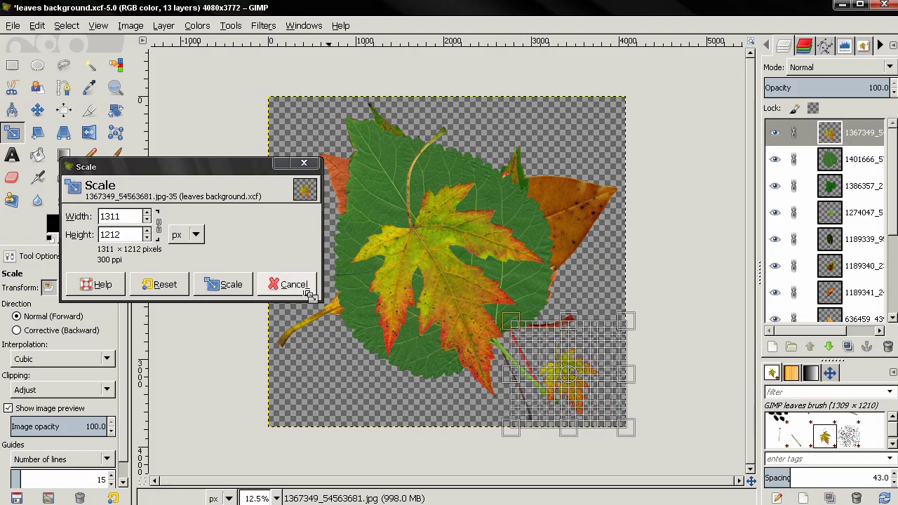
pyautogui.click(230, 285)
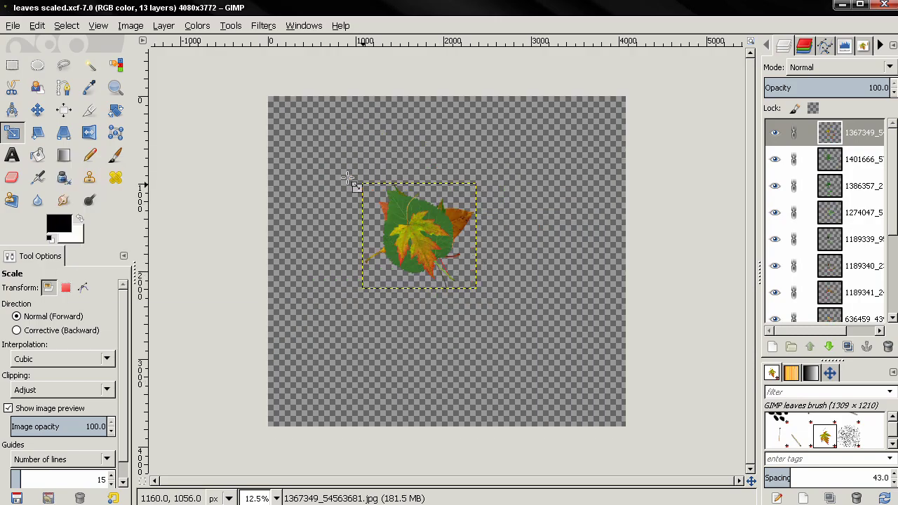
# - Trim the canvas to the scaled leaves at 1309×1210, zoom in, and unlink the layers
pyautogui.click(132, 26)
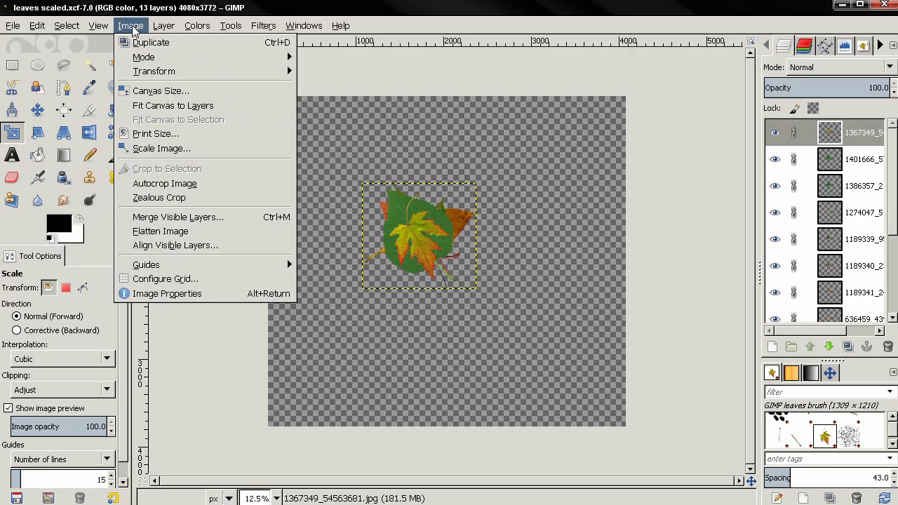
pyautogui.click(179, 105)
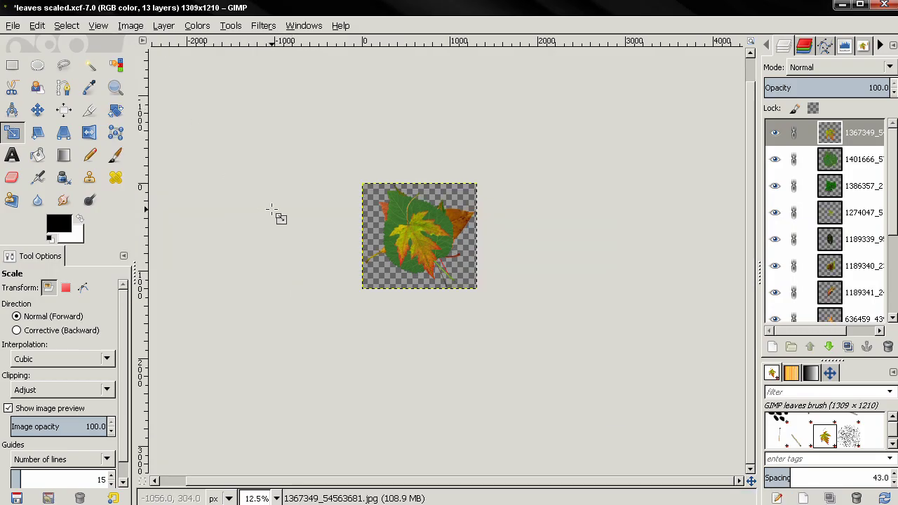
pyautogui.press('+')
pyautogui.press('+')
pyautogui.press('+')
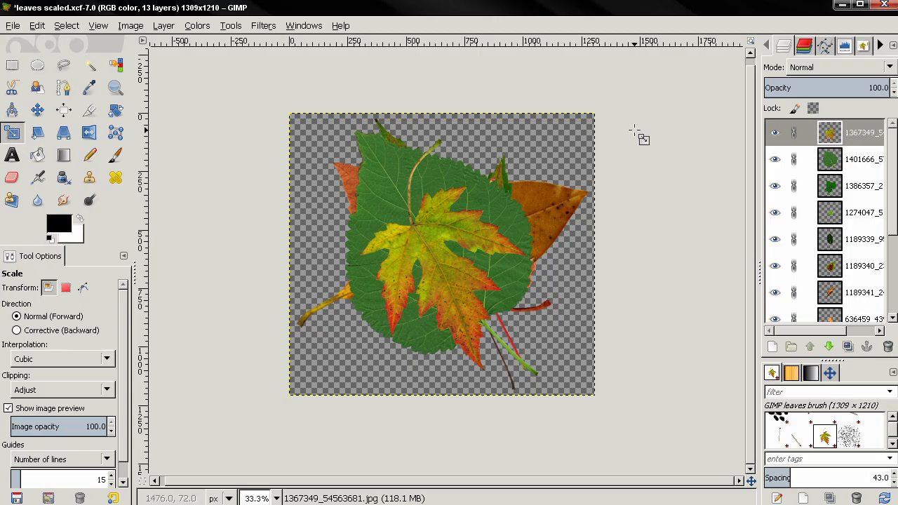
pyautogui.keyDown('shift'); pyautogui.click(793, 134); pyautogui.keyUp('shift')
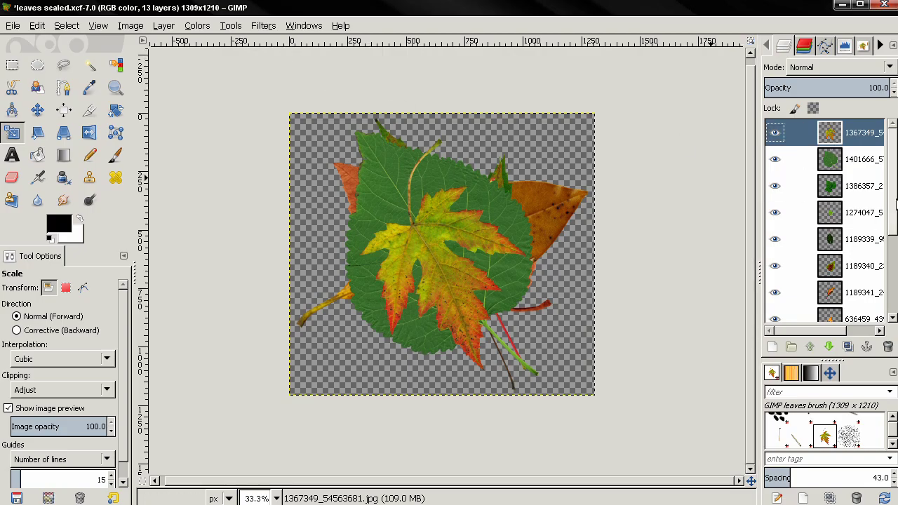
pyautogui.moveTo(895, 208); pyautogui.dragTo(895, 291)
# - Give leaf layer 1370123 a drop shadow with zero offset, blur 20 and opacity 70
pyautogui.click(834, 308)
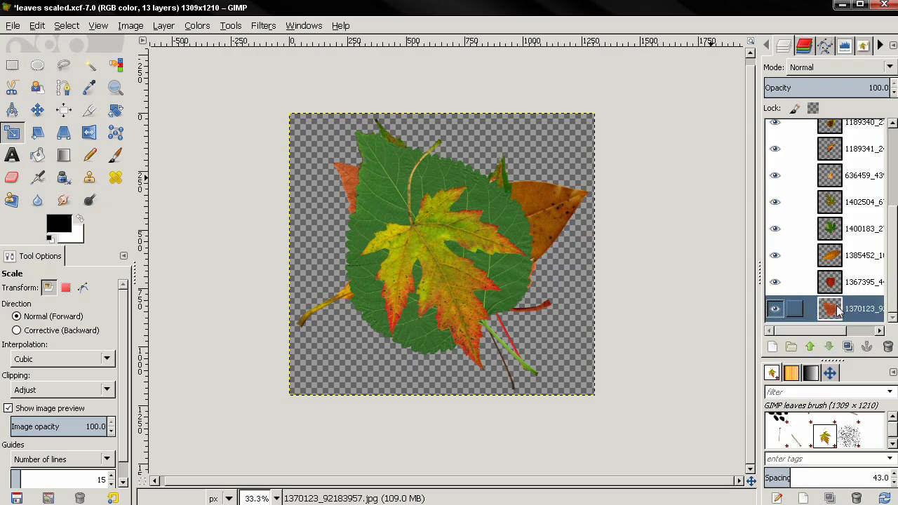
pyautogui.click(258, 26)
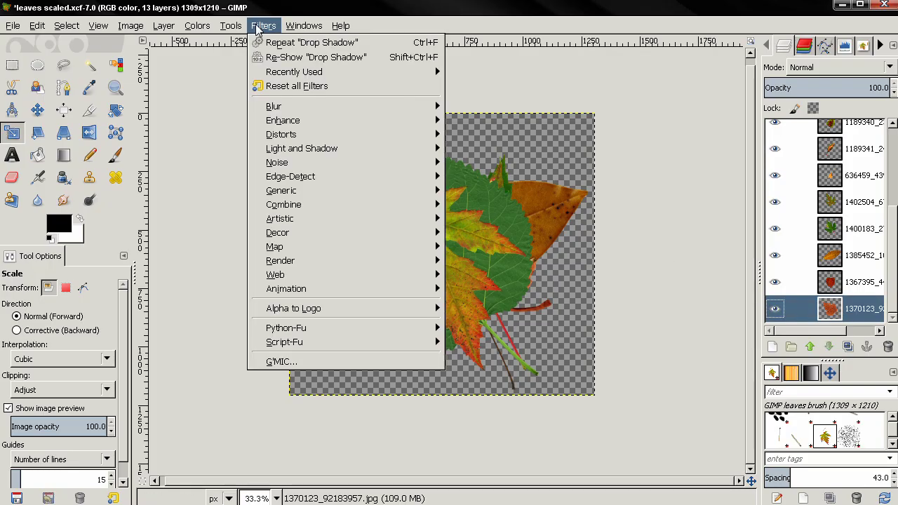
pyautogui.moveTo(306, 151)
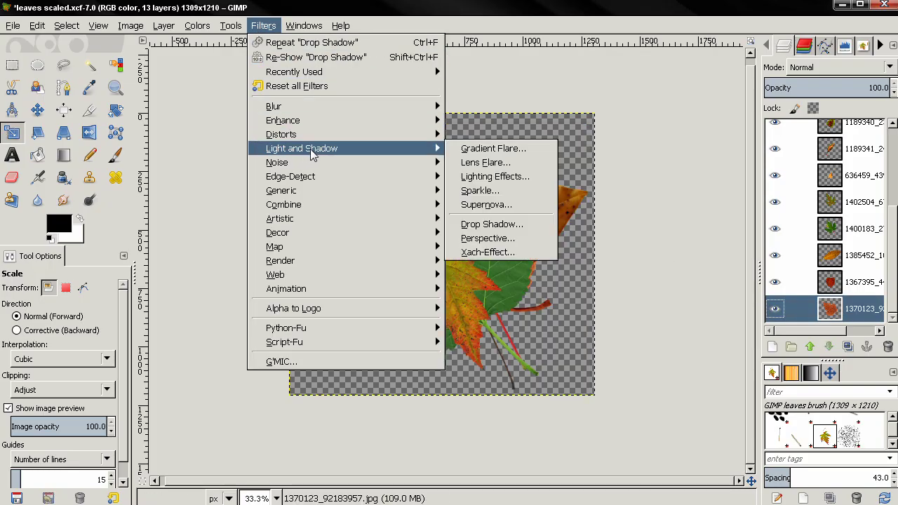
pyautogui.click(490, 224)
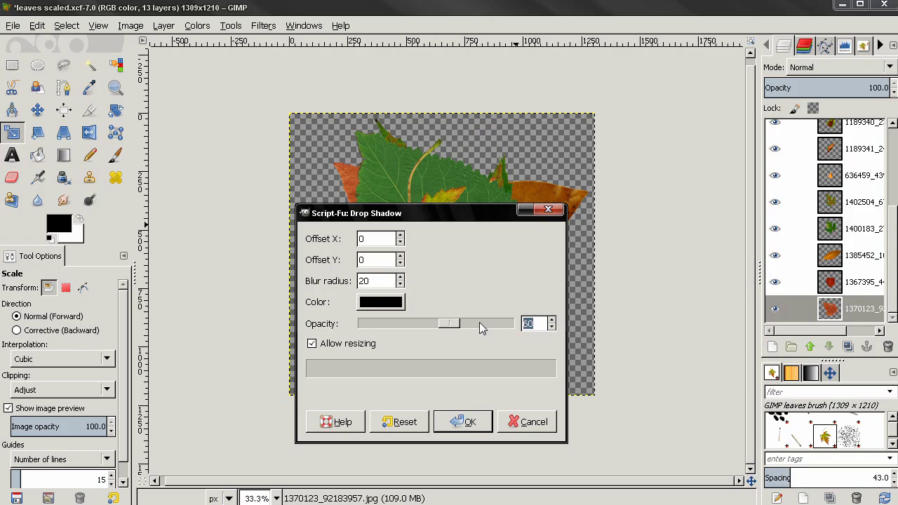
pyautogui.write('70')
pyautogui.click(457, 426)
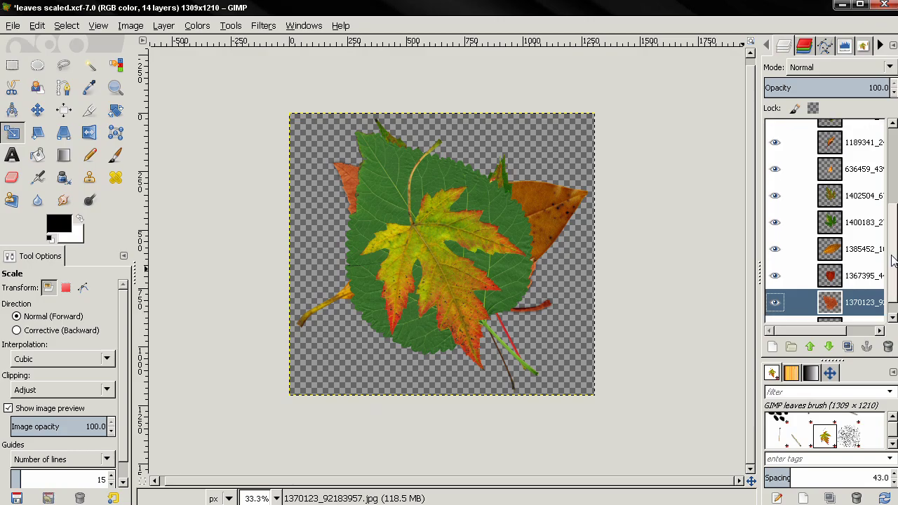
pyautogui.scroll(-1, 893, 262)
# - Repeat the drop shadow on heart leaf layer 1367395, then select layer 1385452 for its shadow
pyautogui.click(840, 258)
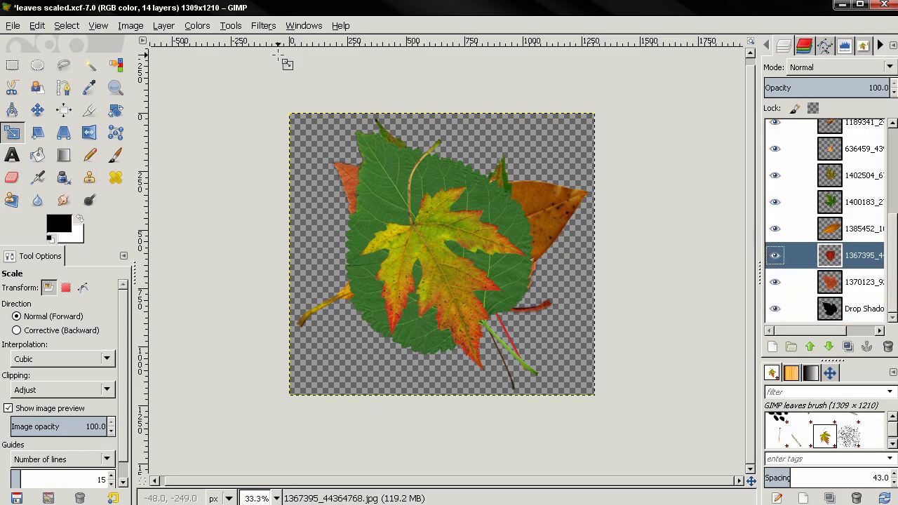
pyautogui.click(263, 26)
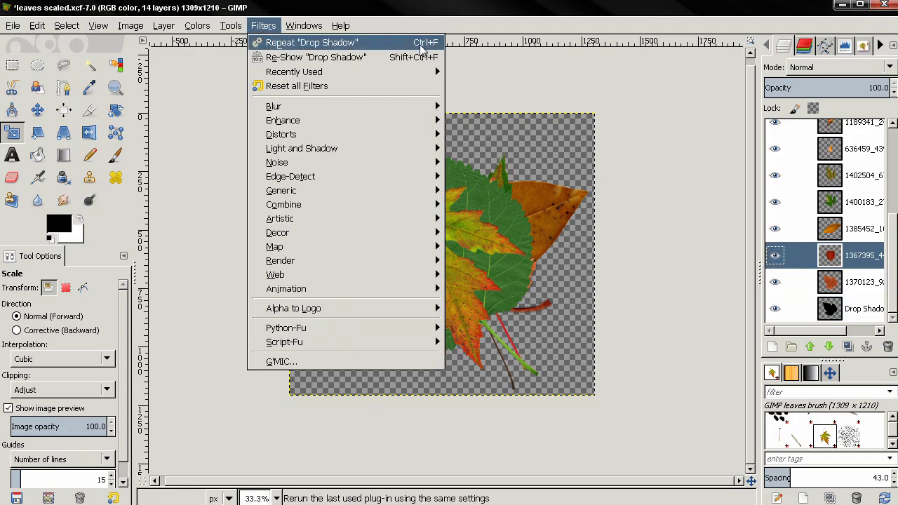
pyautogui.press('Escape')
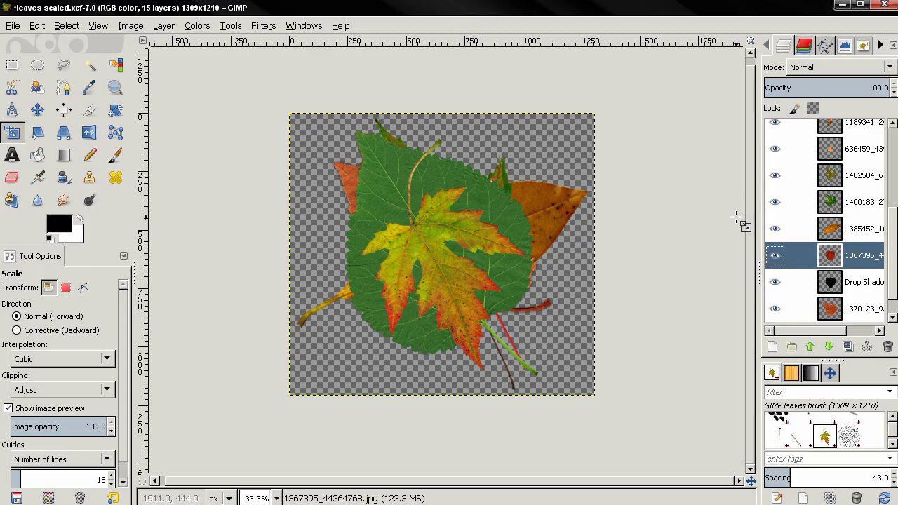
pyautogui.click(846, 224)
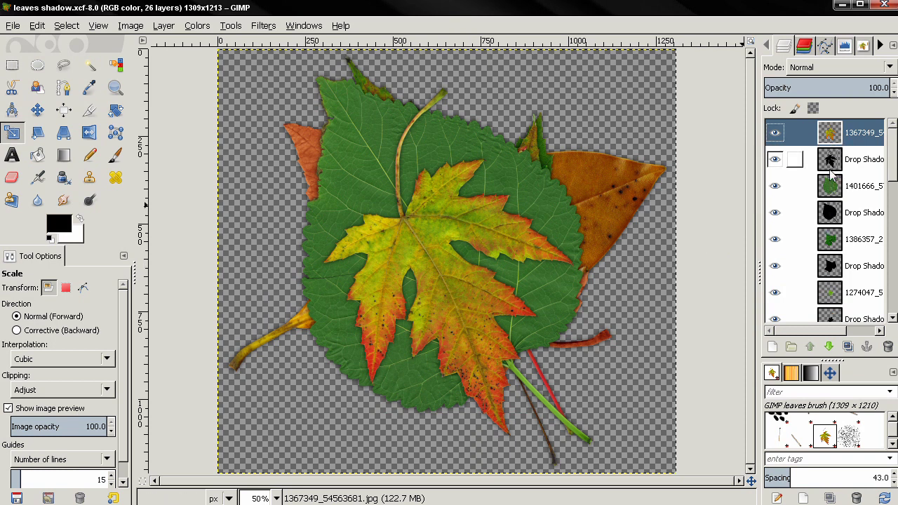
# - Merge the top leaf and leaf 1401666 into their drop shadows, then select the bottom Drop Shadow layer
pyautogui.rightClick(836, 137)
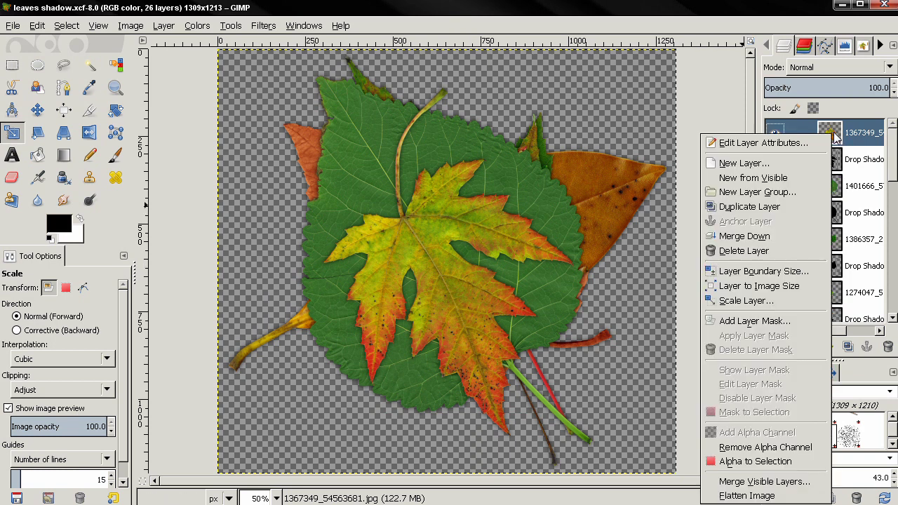
pyautogui.click(786, 233)
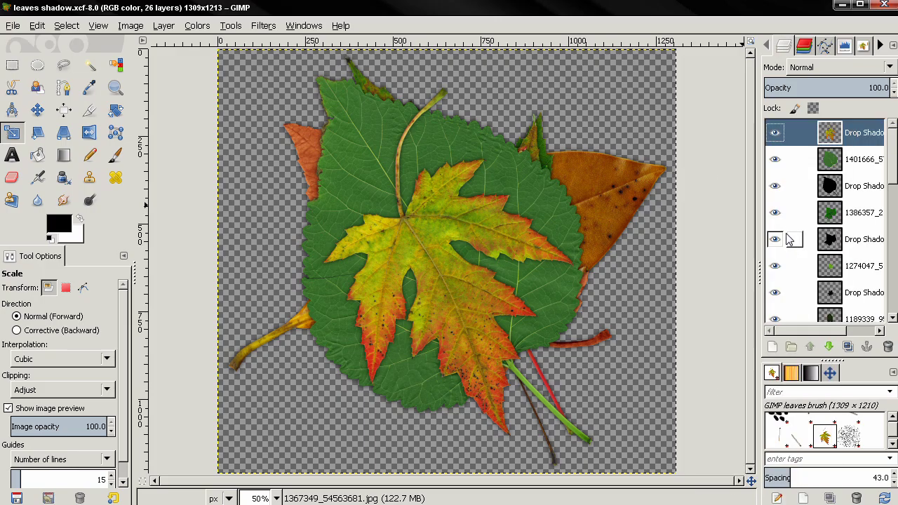
pyautogui.click(831, 161)
pyautogui.rightClick(831, 163)
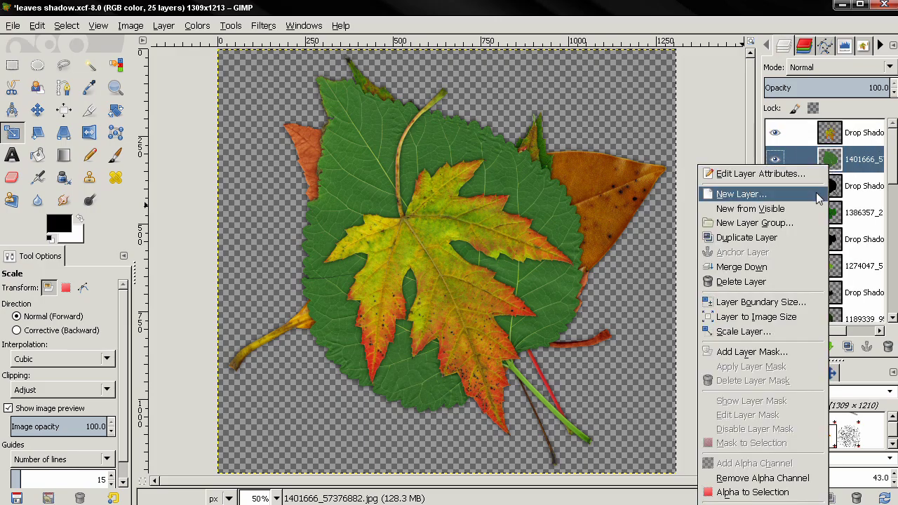
pyautogui.click(785, 264)
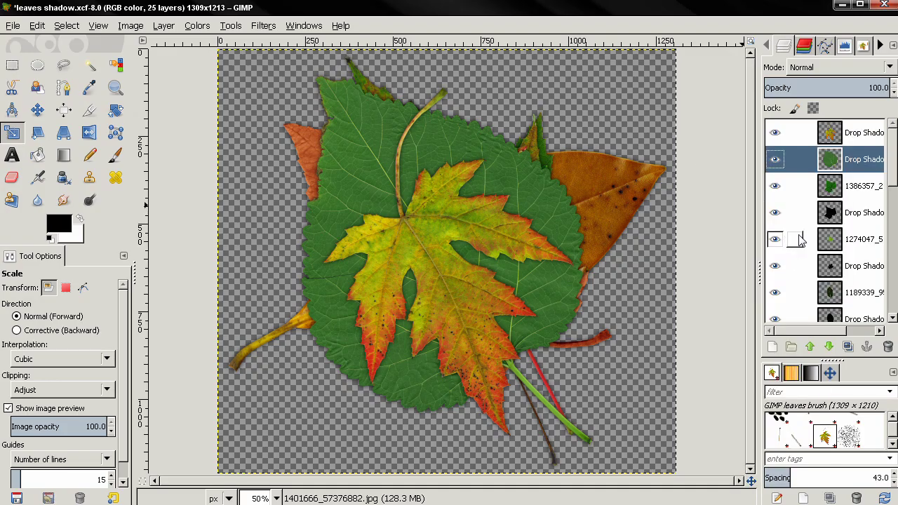
pyautogui.click(832, 194)
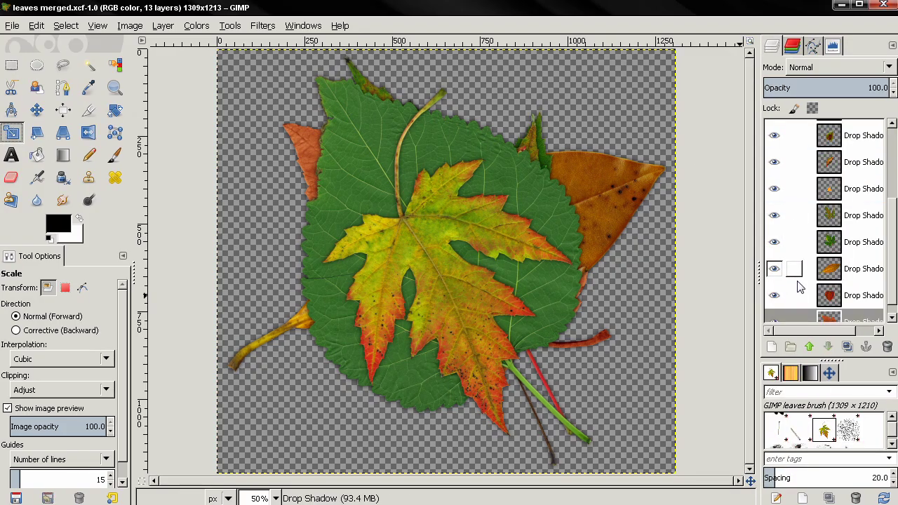
pyautogui.click(828, 316)
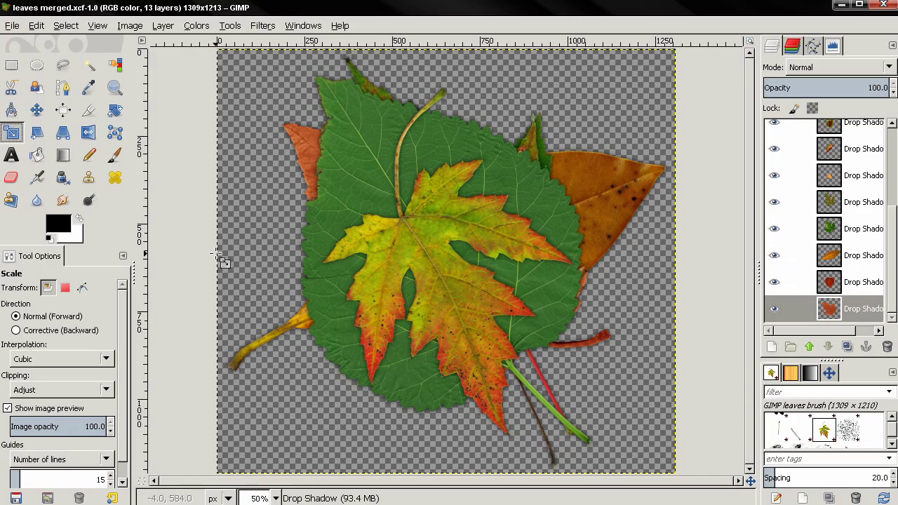
# - Export the image as leaves brush.gih into GIMP's brushes folder
pyautogui.click(7, 26)
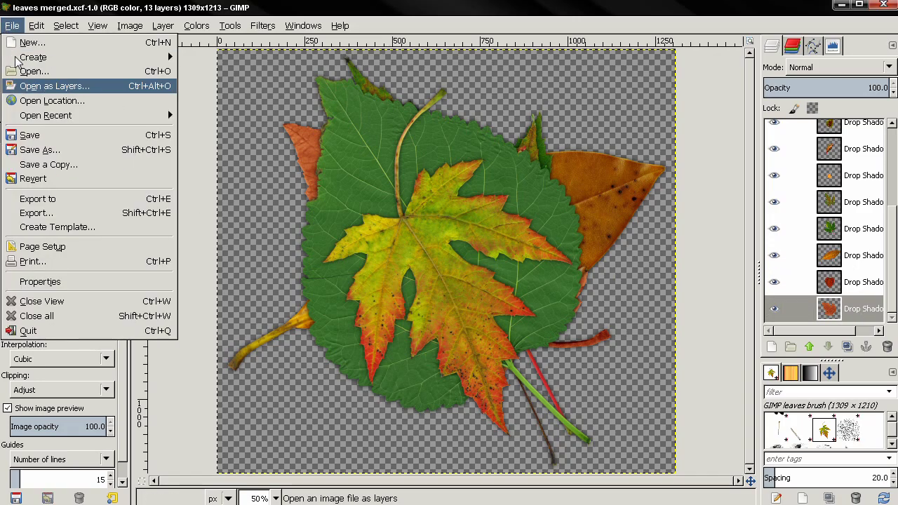
pyautogui.click(51, 213)
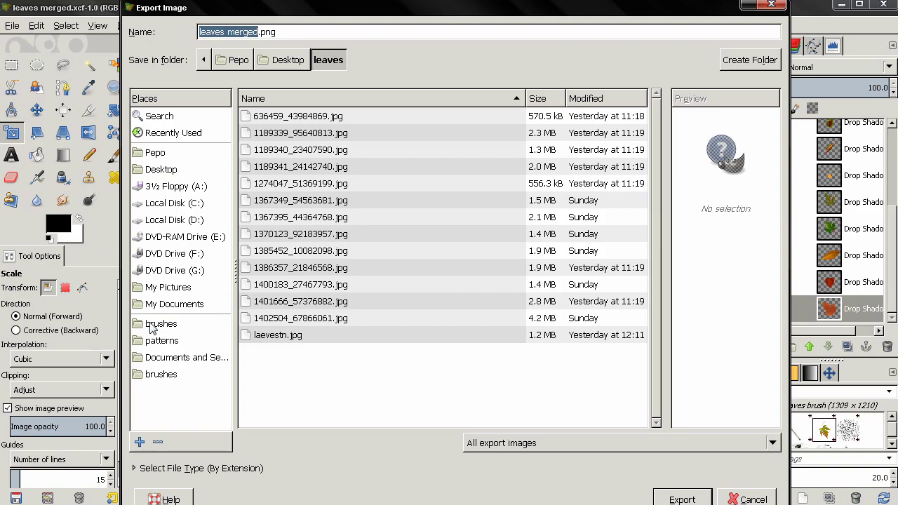
pyautogui.click(162, 325)
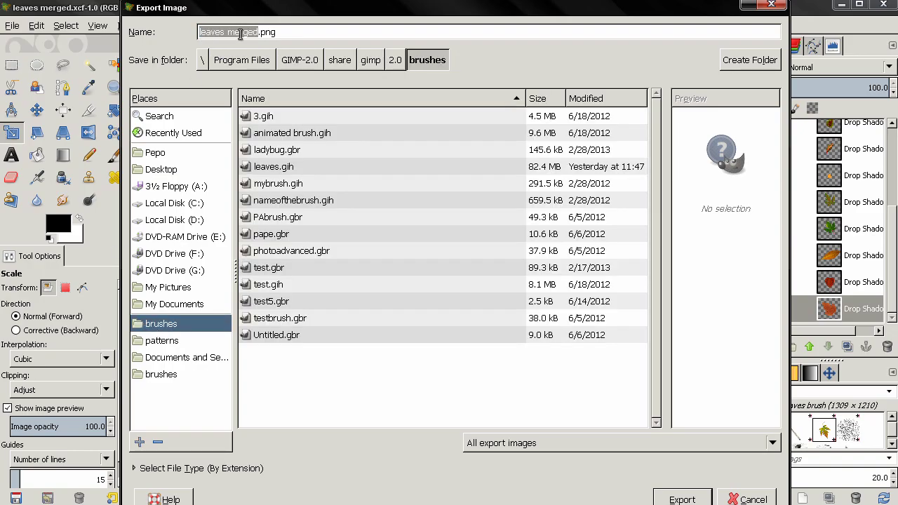
pyautogui.write('leav')
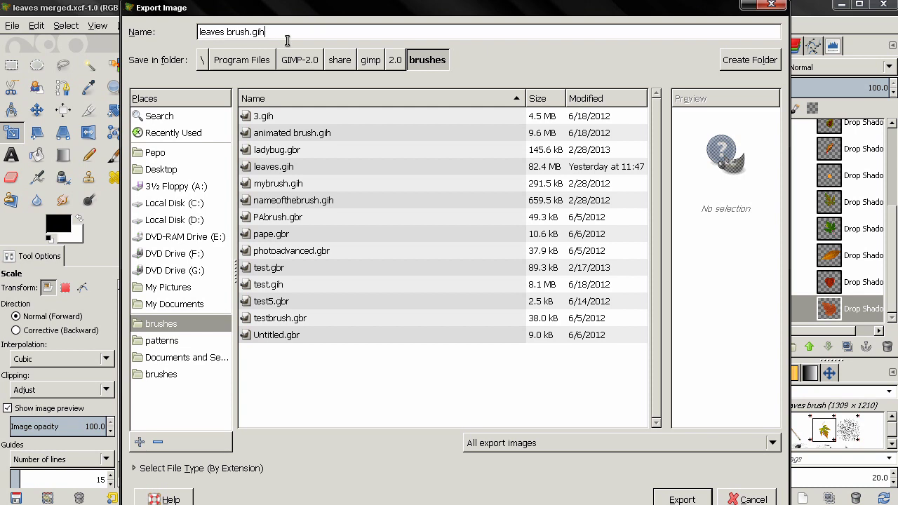
pyautogui.press('Return')
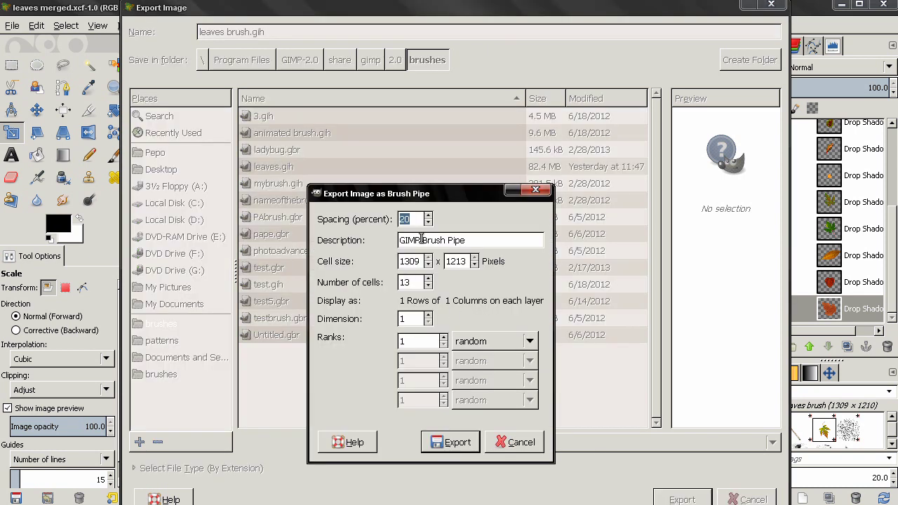
# - Describe the brush as 'GIMP leaves brush' with 13 incremental ranks and export it
pyautogui.moveTo(421, 240); pyautogui.dragTo(497, 240)
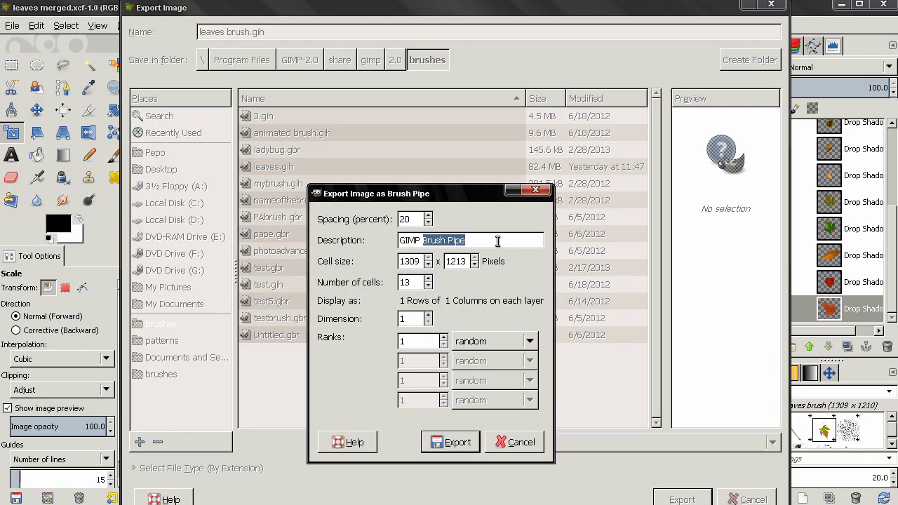
pyautogui.write('leaves b')
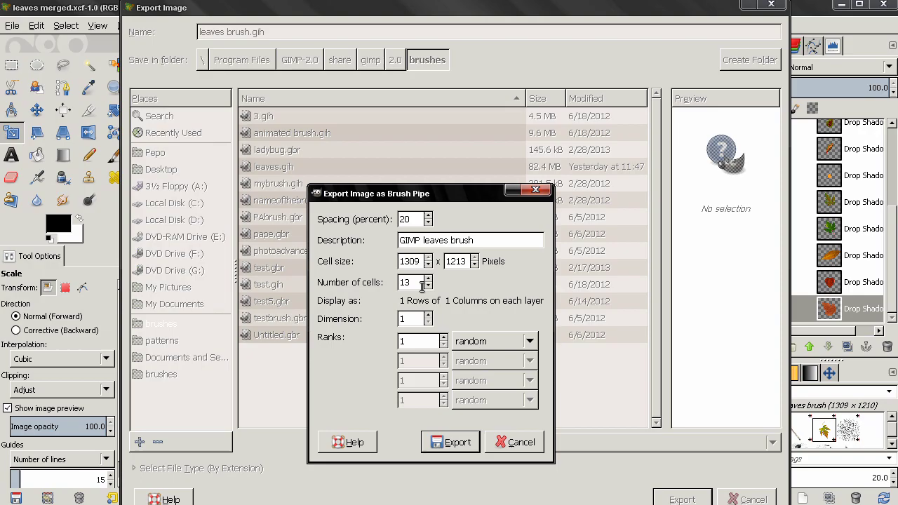
pyautogui.write('13')
pyautogui.click(491, 341)
pyautogui.click(482, 313)
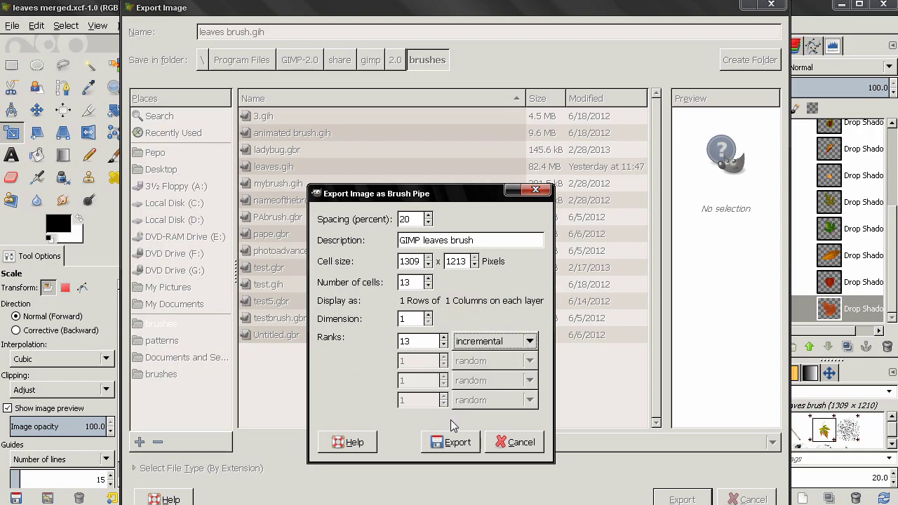
pyautogui.click(450, 441)
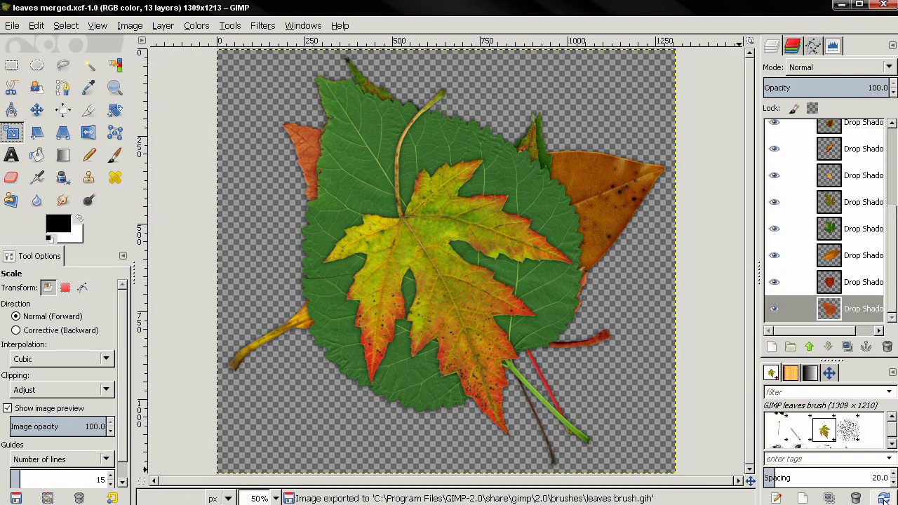
# - Refresh the brush list and make 'GIMP leaves brush #1' the active brush in the Brush Editor
pyautogui.click(885, 497)
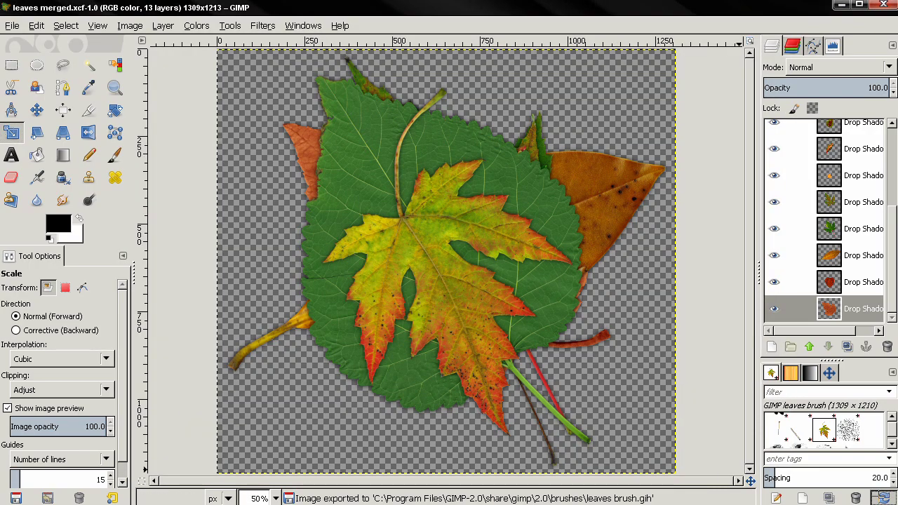
pyautogui.click(849, 434)
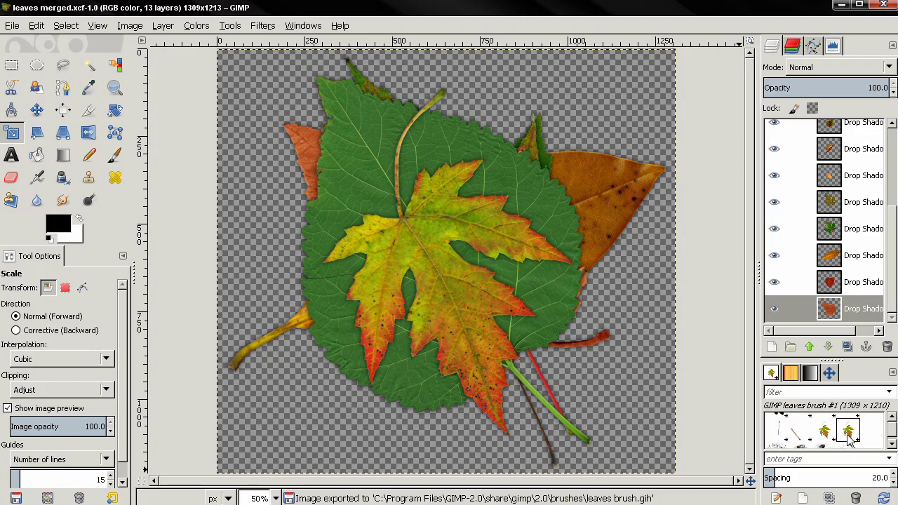
pyautogui.doubleClick(847, 433)
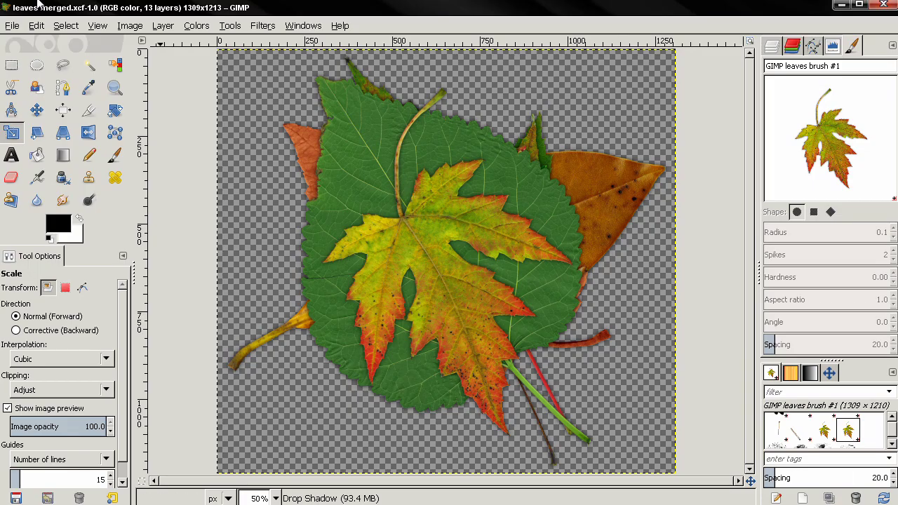
pyautogui.click(11, 26)
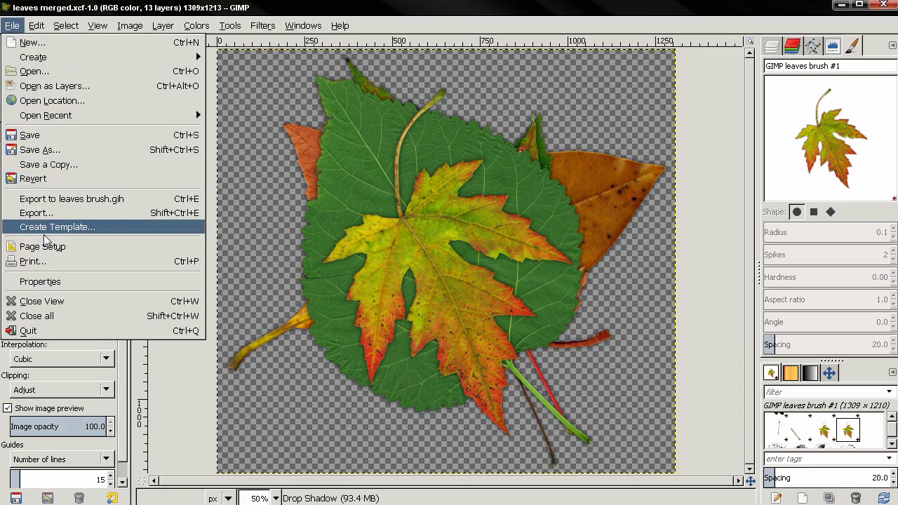
# - Close the leaves image and create a new blank 1440x900 canvas
pyautogui.click(41, 301)
pyautogui.click(7, 26)
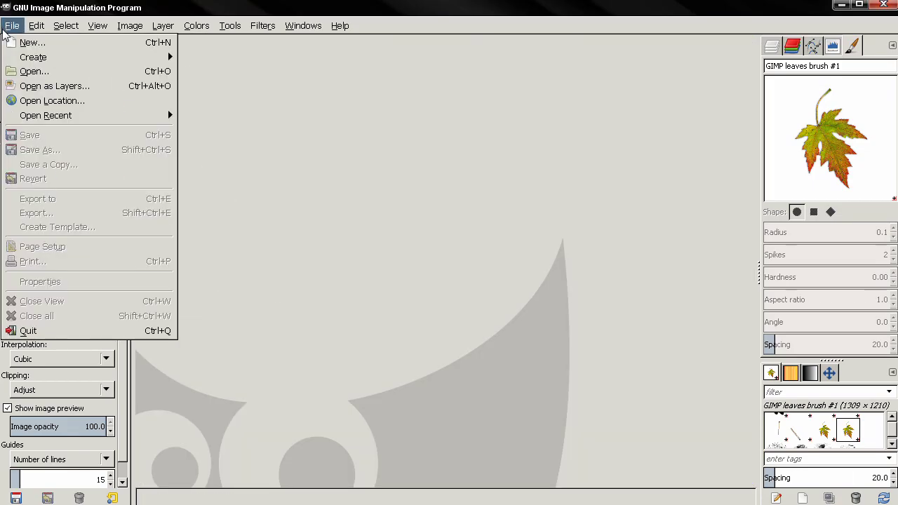
pyautogui.click(16, 42)
pyautogui.click(270, 96)
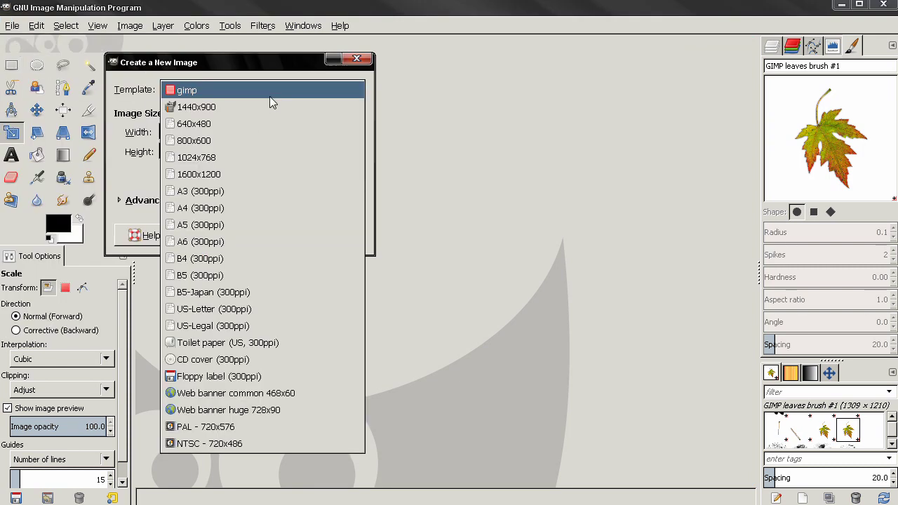
pyautogui.click(259, 111)
pyautogui.click(275, 237)
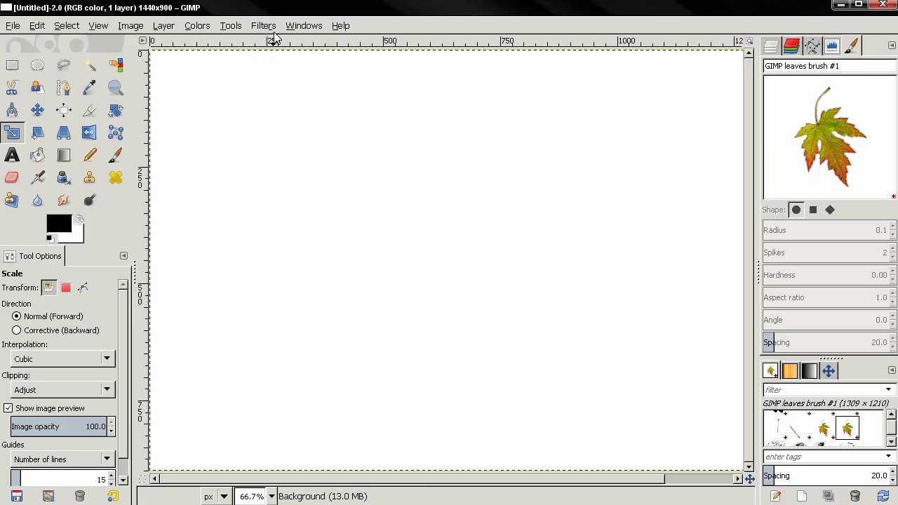
# - Create a new Untitled paint dynamics mapping Angle to Random, and select the Paintbrush
pyautogui.click(304, 25)
pyautogui.moveTo(314, 59)
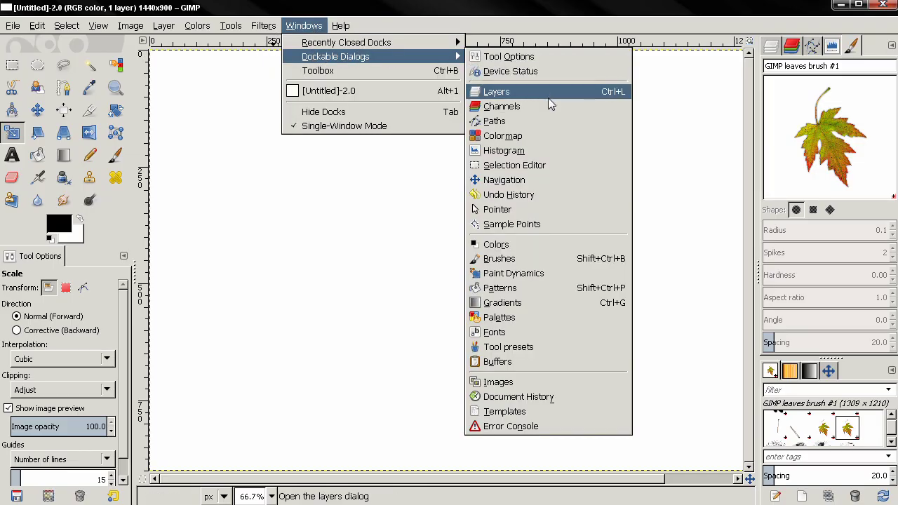
pyautogui.click(525, 273)
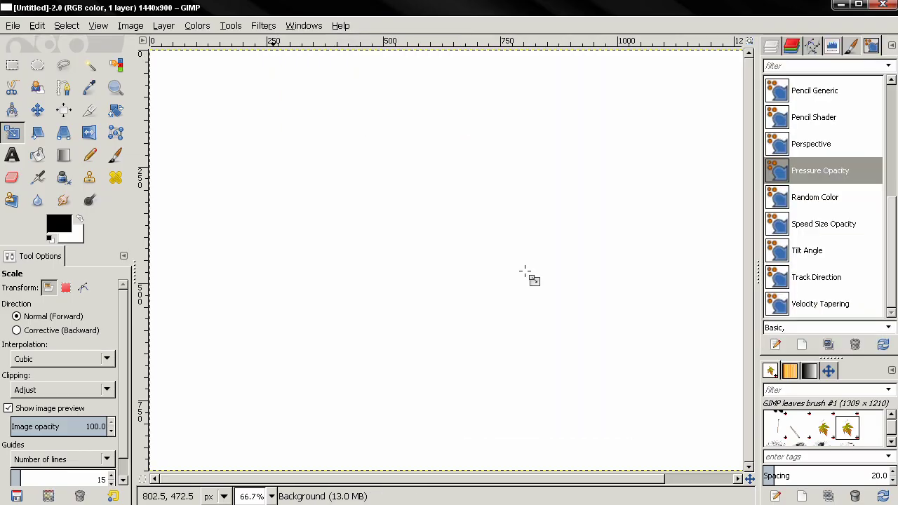
pyautogui.click(801, 346)
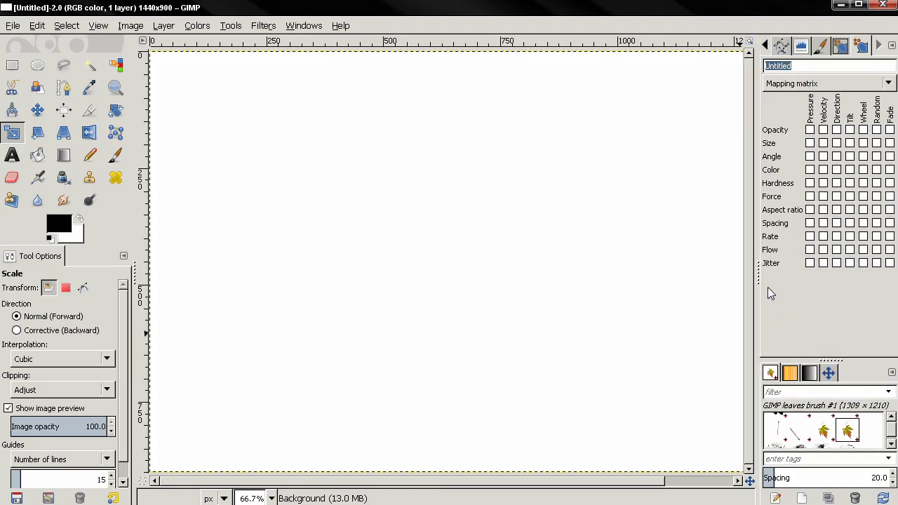
pyautogui.click(877, 157)
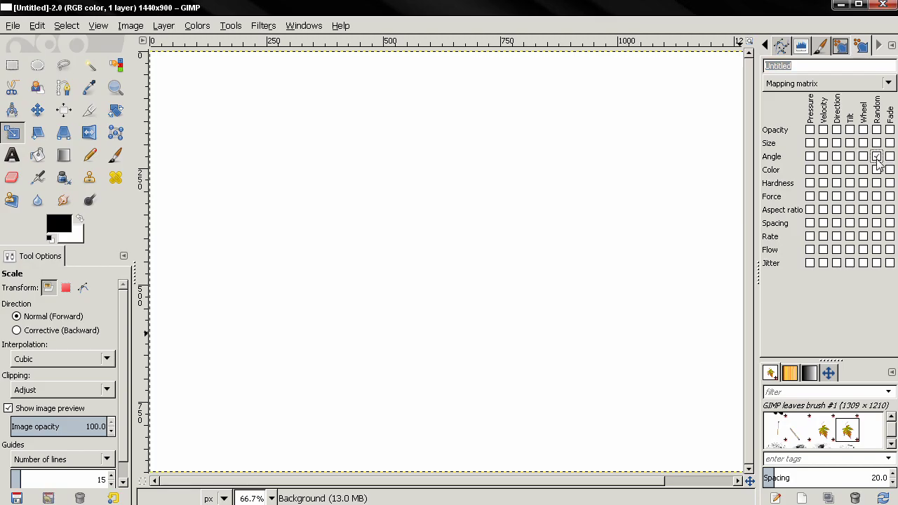
pyautogui.click(115, 156)
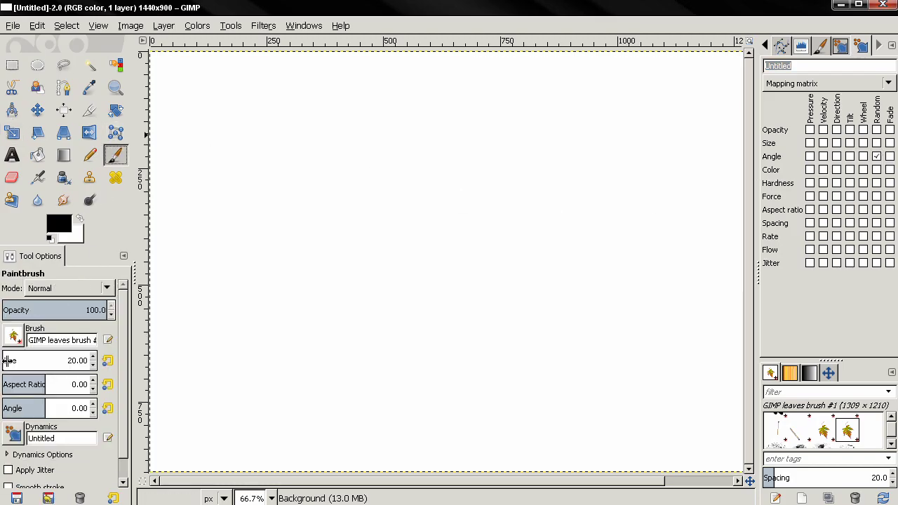
# - Set brush size to 500.50 and spacing to 60.7, then paint randomly rotated leaves on the canvas
pyautogui.moveTo(9, 361); pyautogui.dragTo(629, 369)
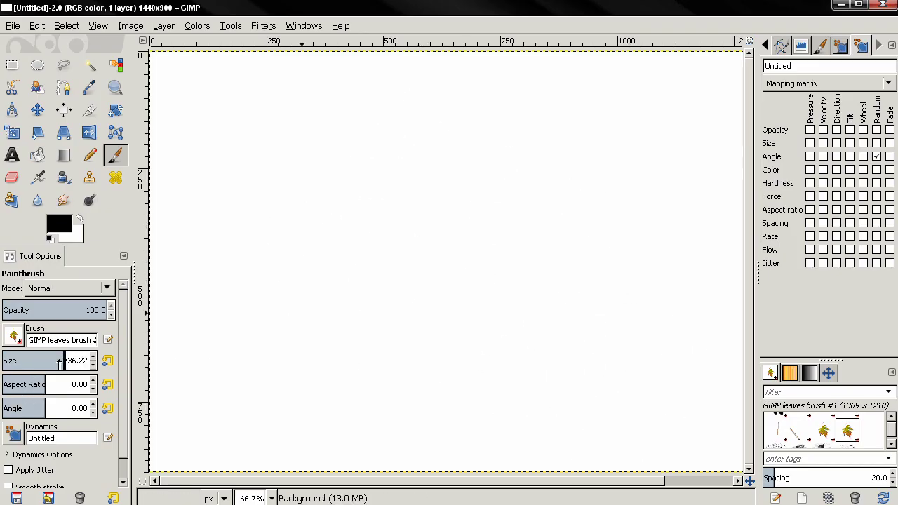
pyautogui.moveTo(60, 361); pyautogui.dragTo(44, 360)
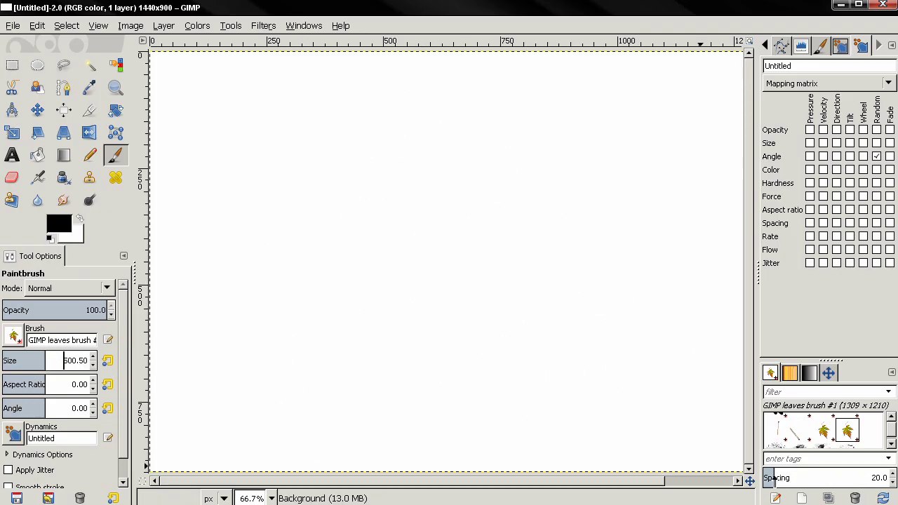
pyautogui.moveTo(799, 478); pyautogui.dragTo(803, 478)
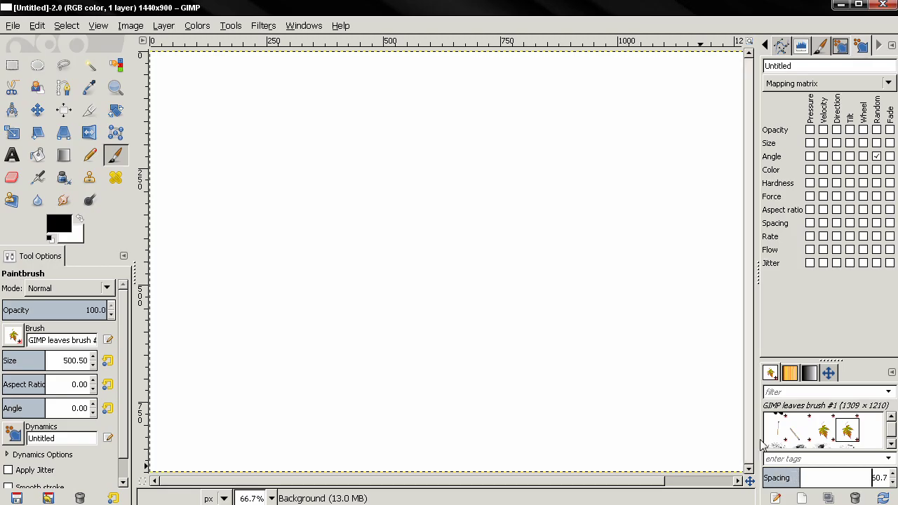
pyautogui.click(554, 171)
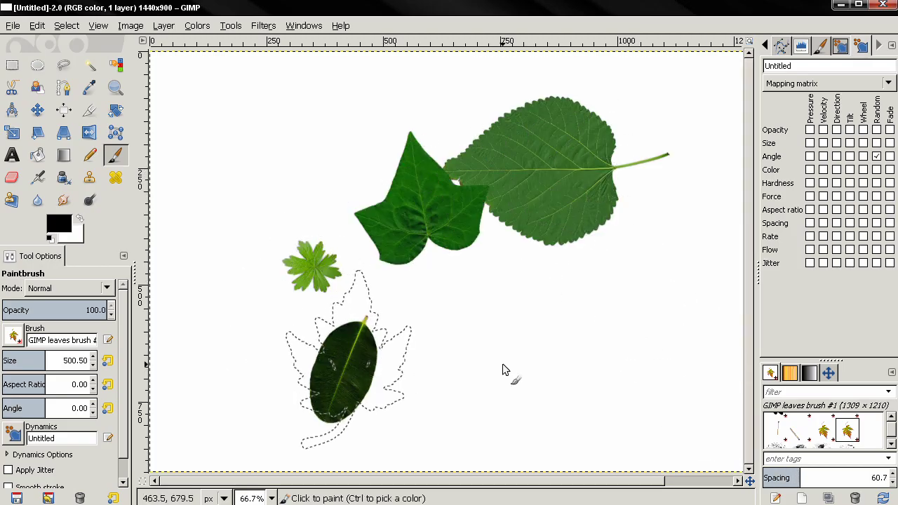